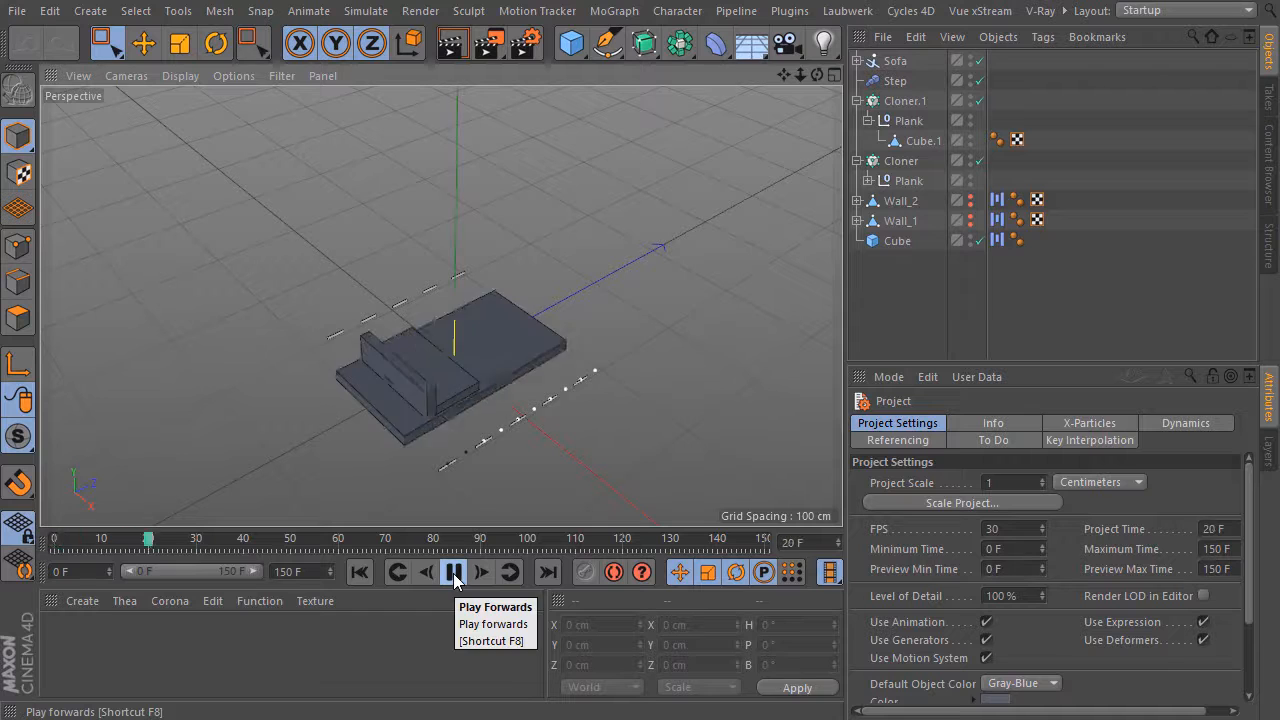
Rewind the animation and relink the Sofa XRef to Sofa in the 01 Shared Scenes folder, replacing the reference rather than updating it
{"action": "left_click", "coordinate": [454, 578]}
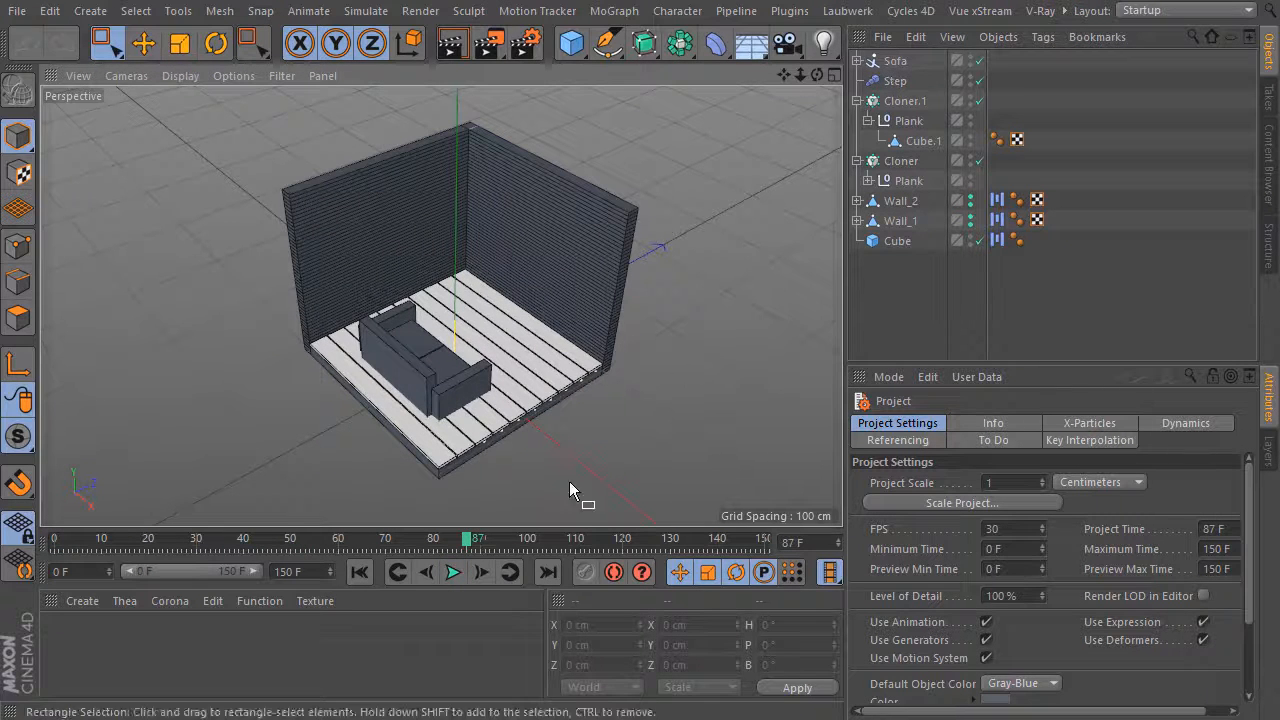
{"action": "left_click", "coordinate": [359, 571]}
{"action": "left_click", "coordinate": [895, 62]}
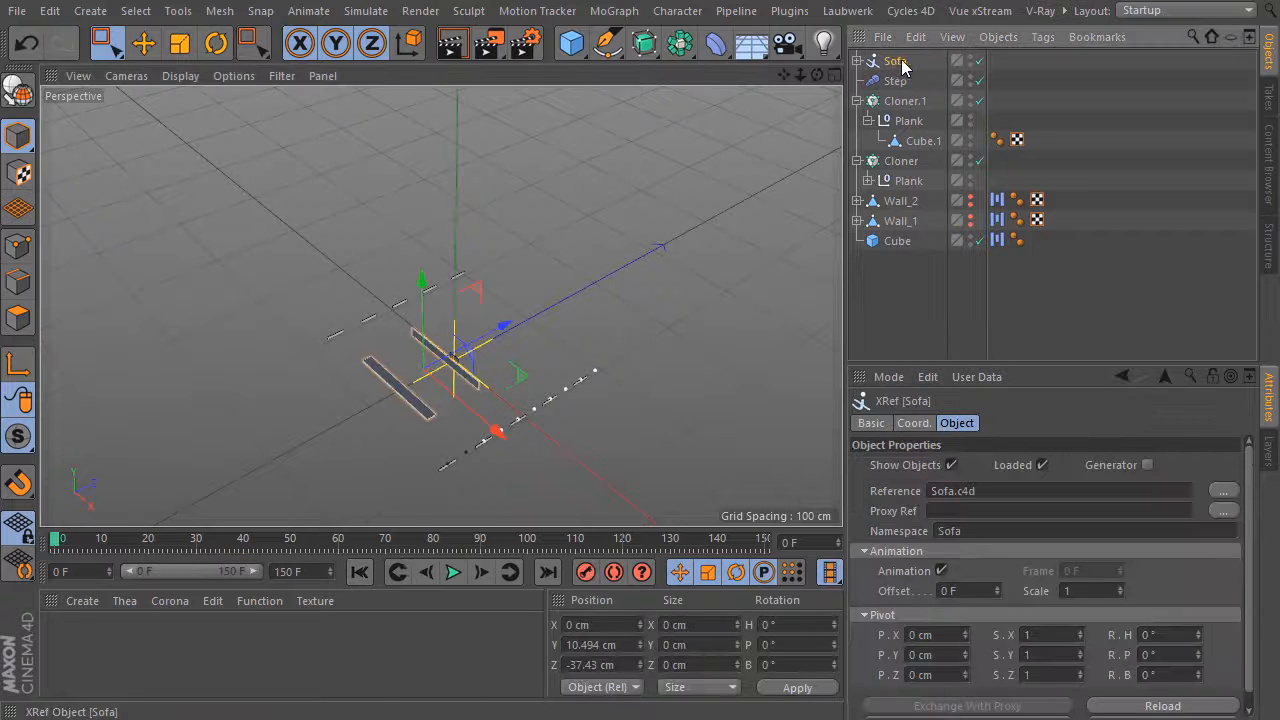
{"action": "left_click", "coordinate": [1223, 495]}
{"action": "left_click", "coordinate": [138, 166]}
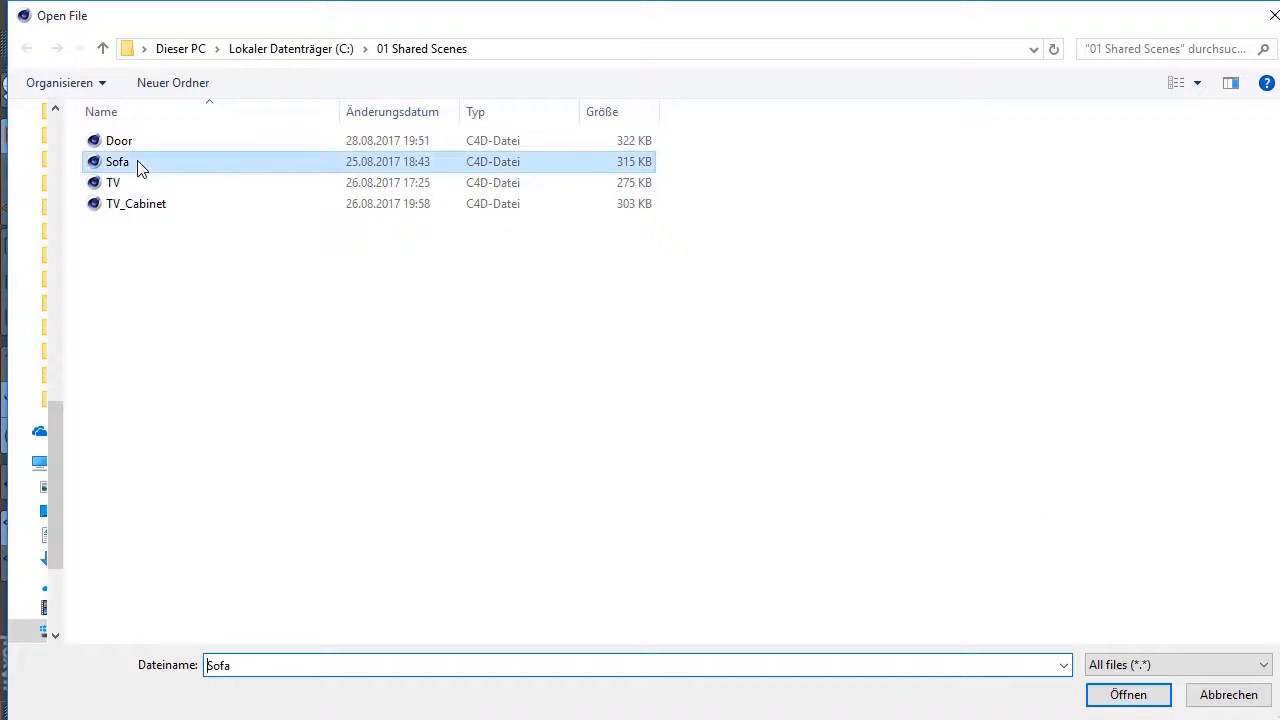
{"action": "left_click", "coordinate": [1130, 694]}
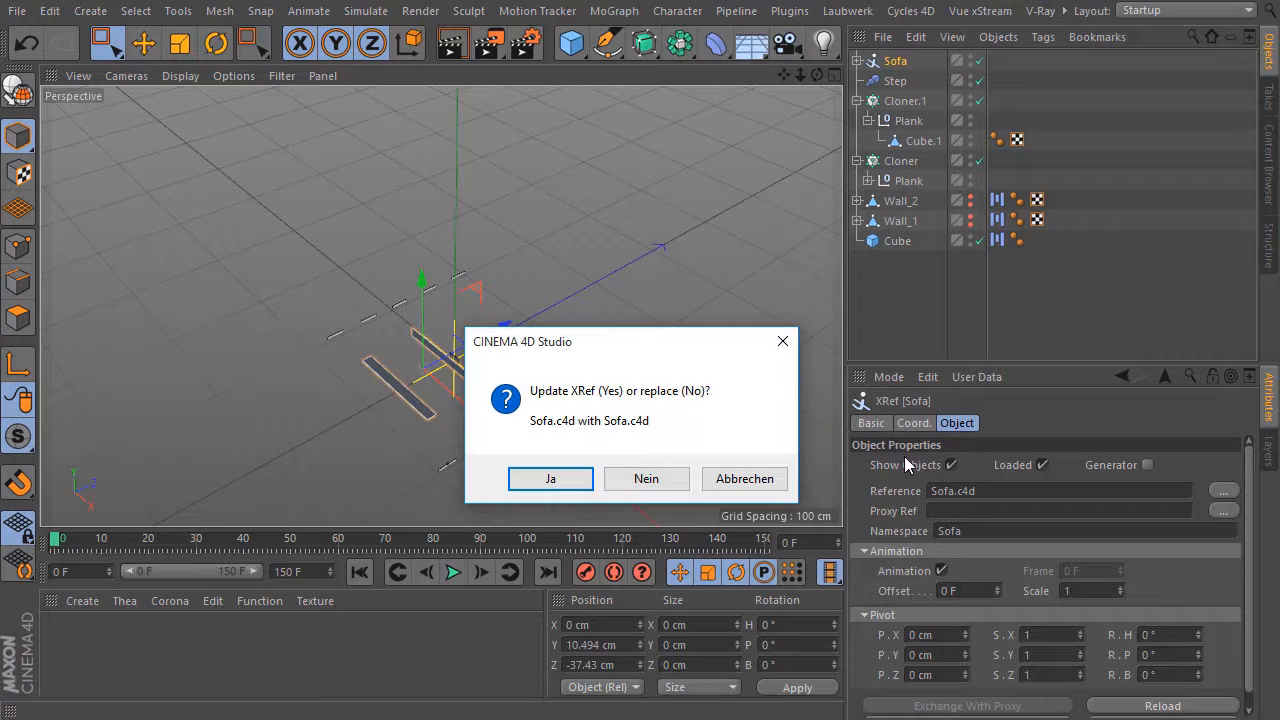
{"action": "left_click", "coordinate": [681, 485]}
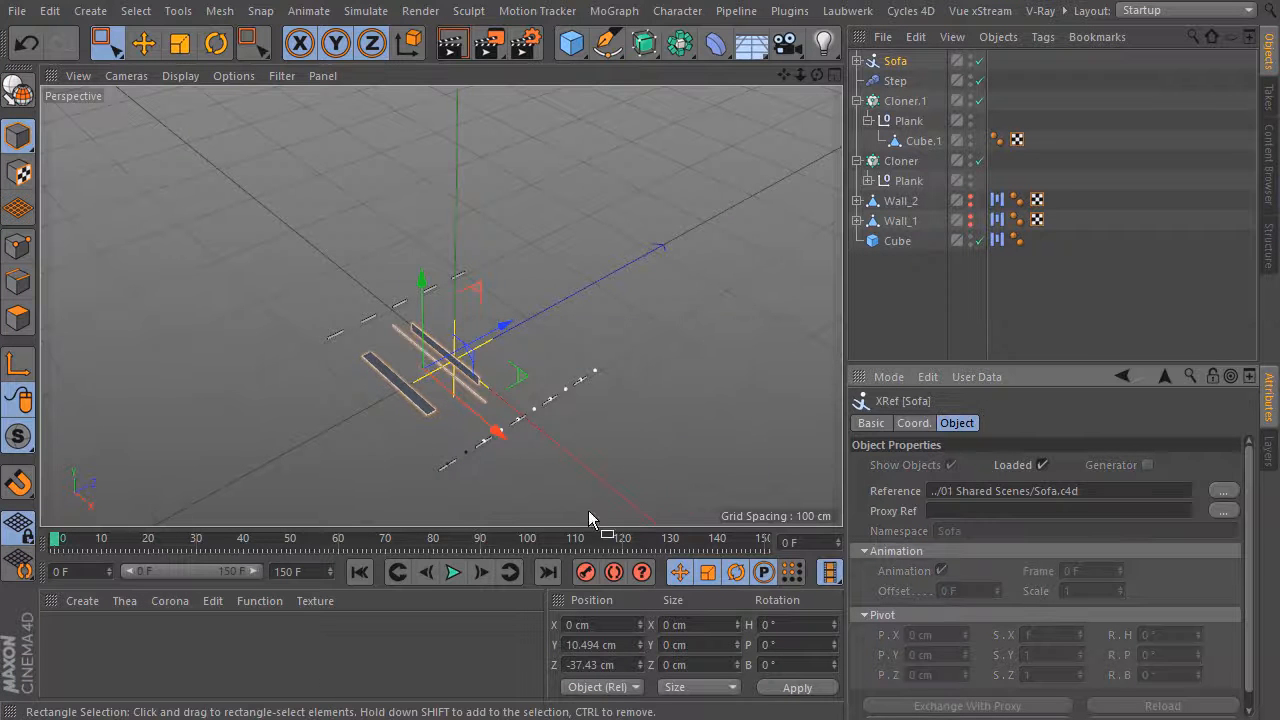
Play the animation to check the replaced sofa and return to the first frame
{"action": "left_click", "coordinate": [452, 571]}
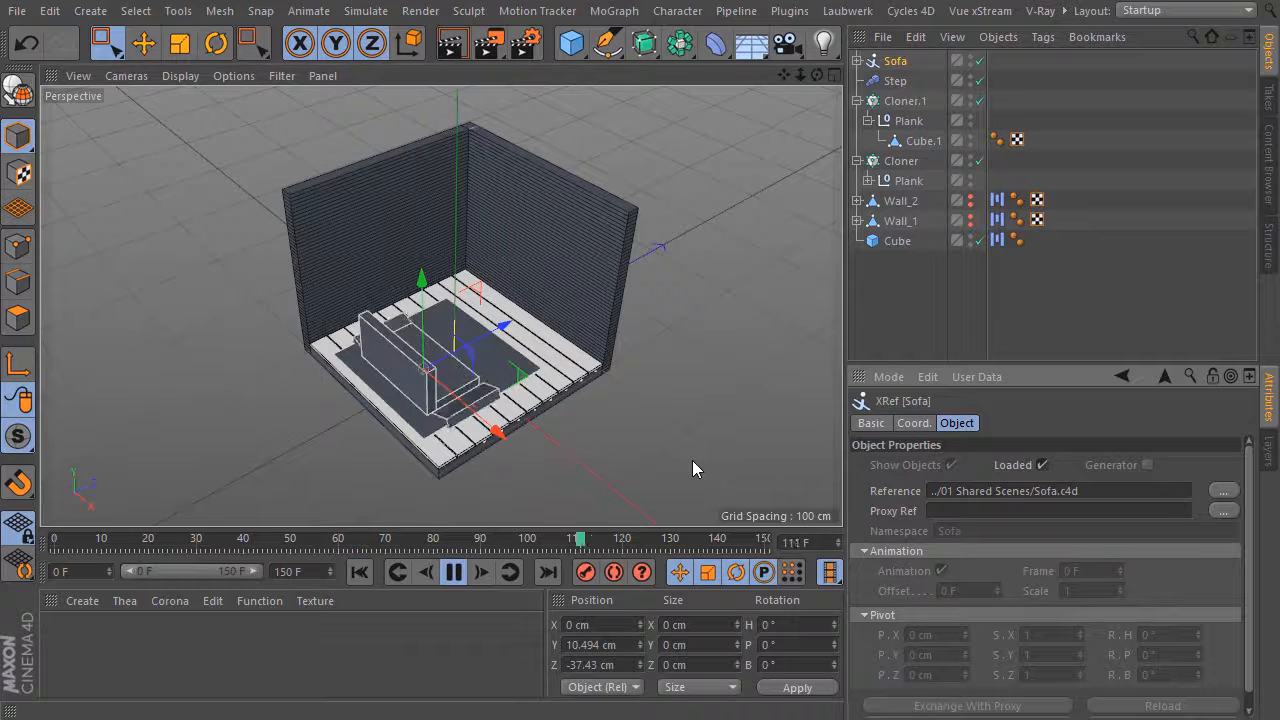
{"action": "left_click", "coordinate": [688, 463]}
{"action": "left_click", "coordinate": [453, 571]}
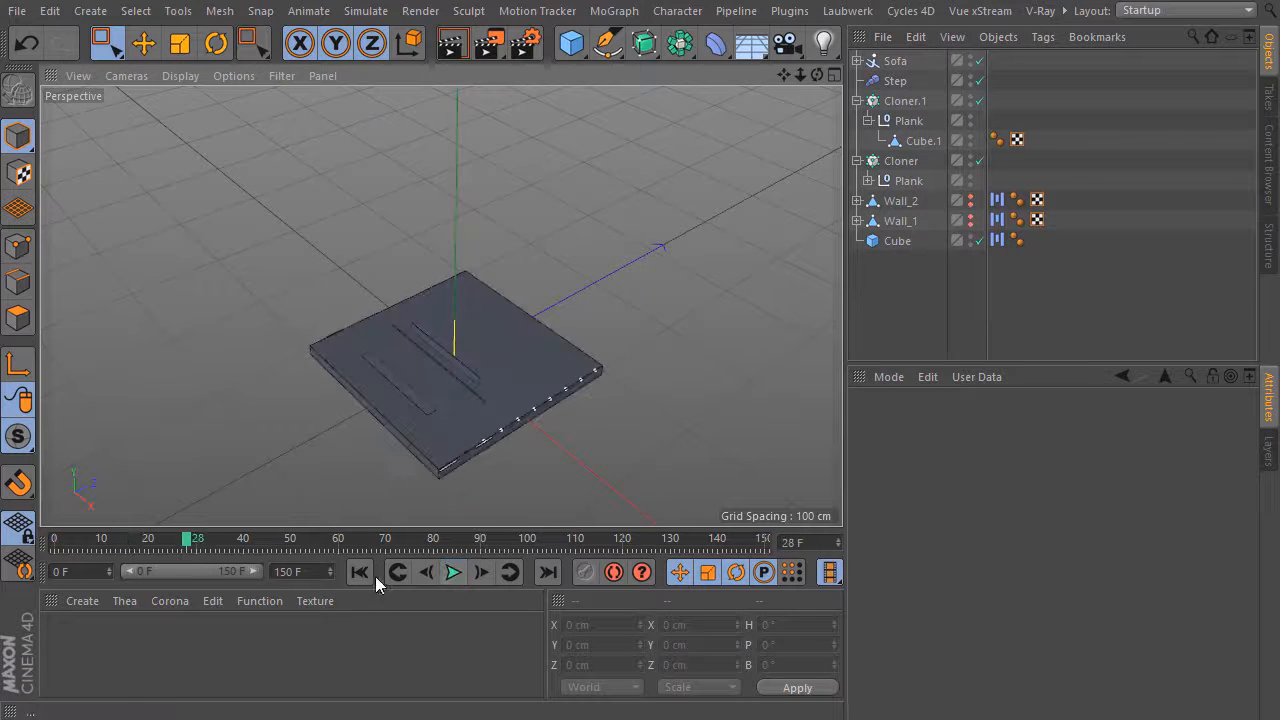
{"action": "left_click", "coordinate": [370, 574]}
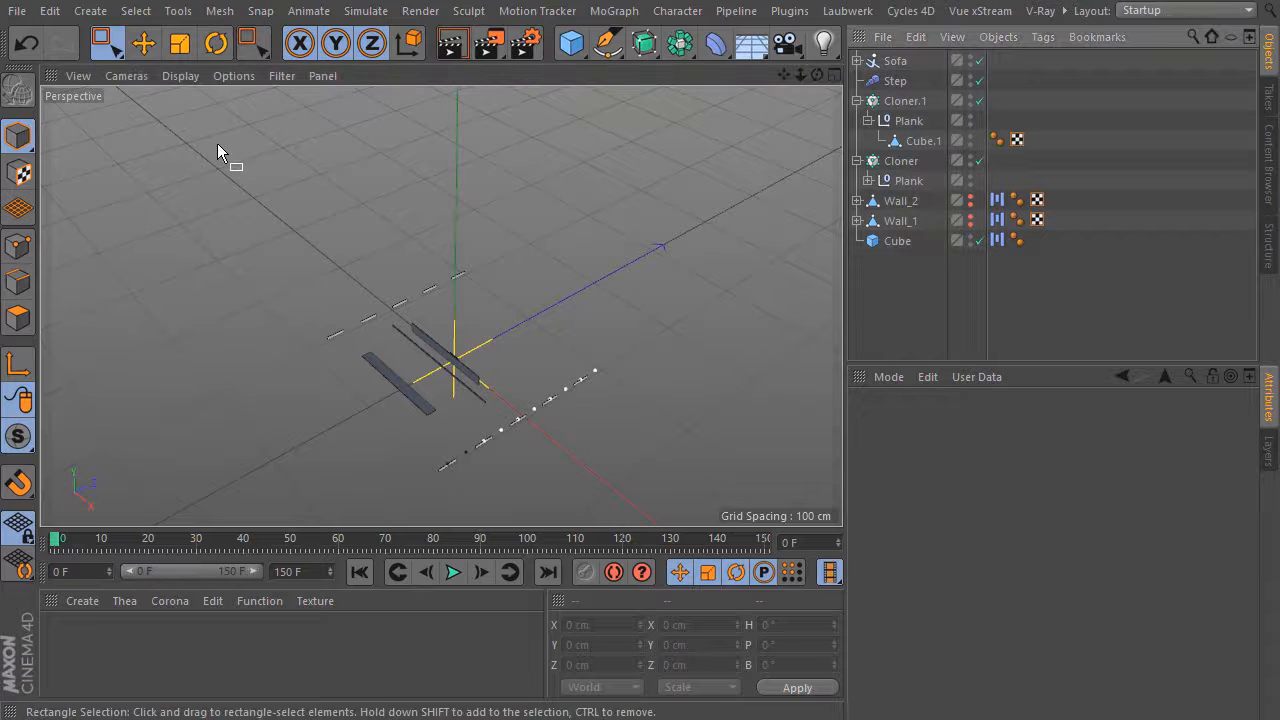
Add TV_Cabinet from the 01 Shared Scenes folder as an XRef and play the animation to check it
{"action": "left_click", "coordinate": [92, 11]}
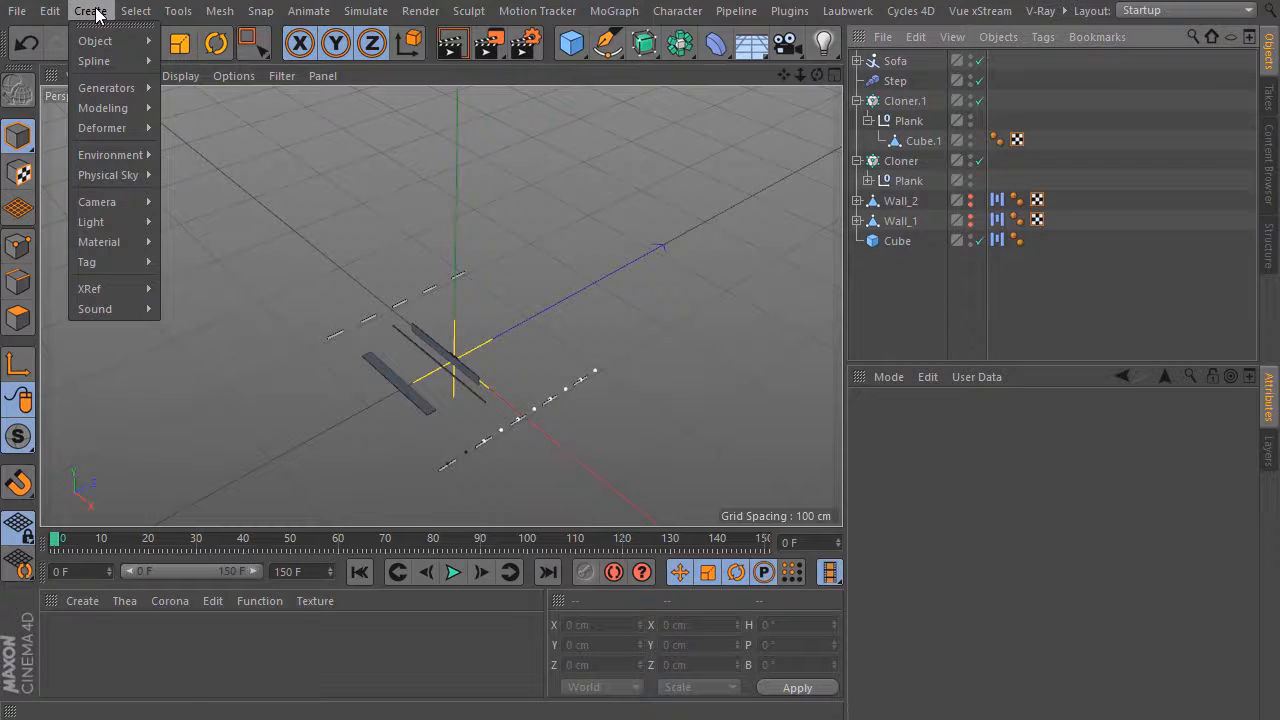
{"action": "mouse_move", "coordinate": [131, 288]}
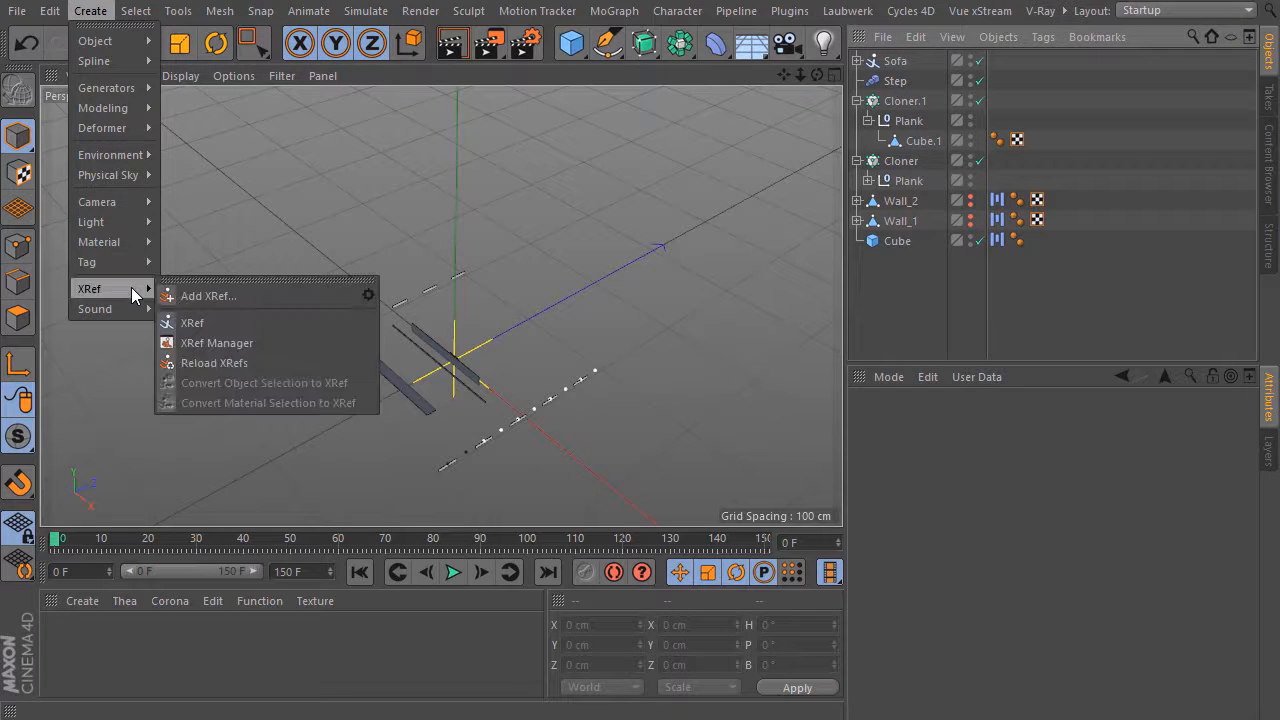
{"action": "left_click", "coordinate": [267, 296]}
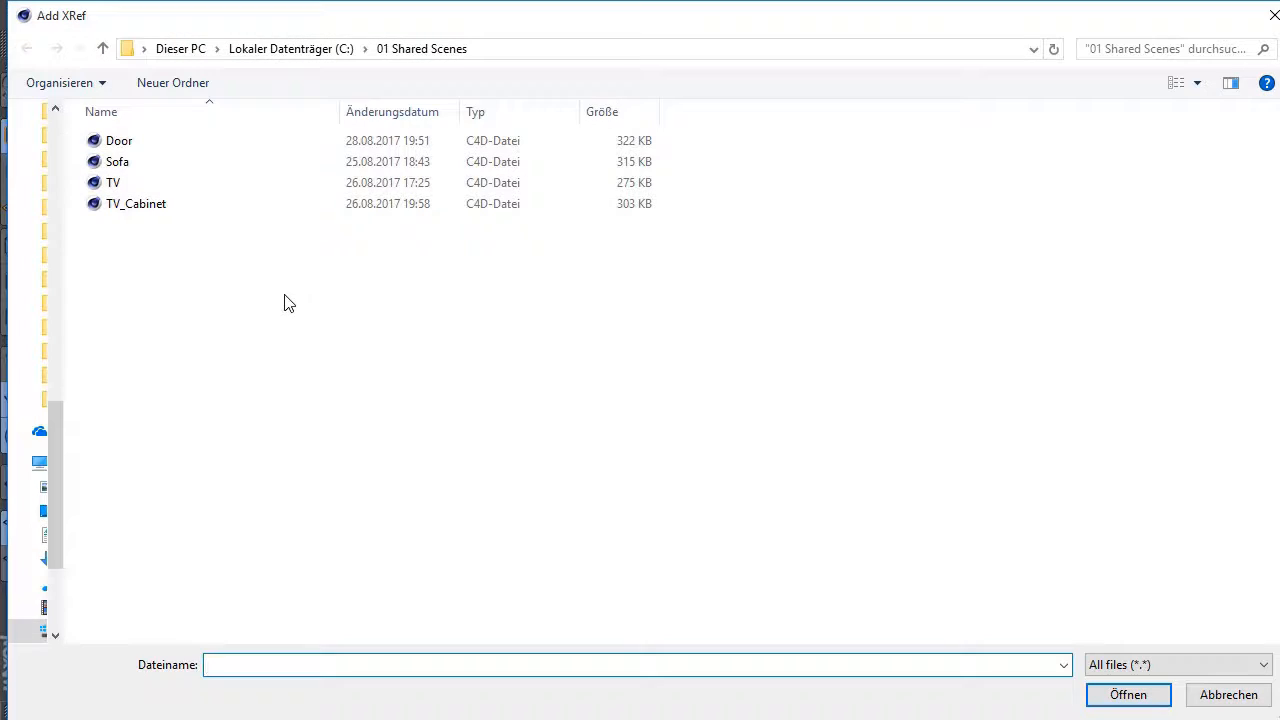
{"action": "left_click", "coordinate": [165, 206]}
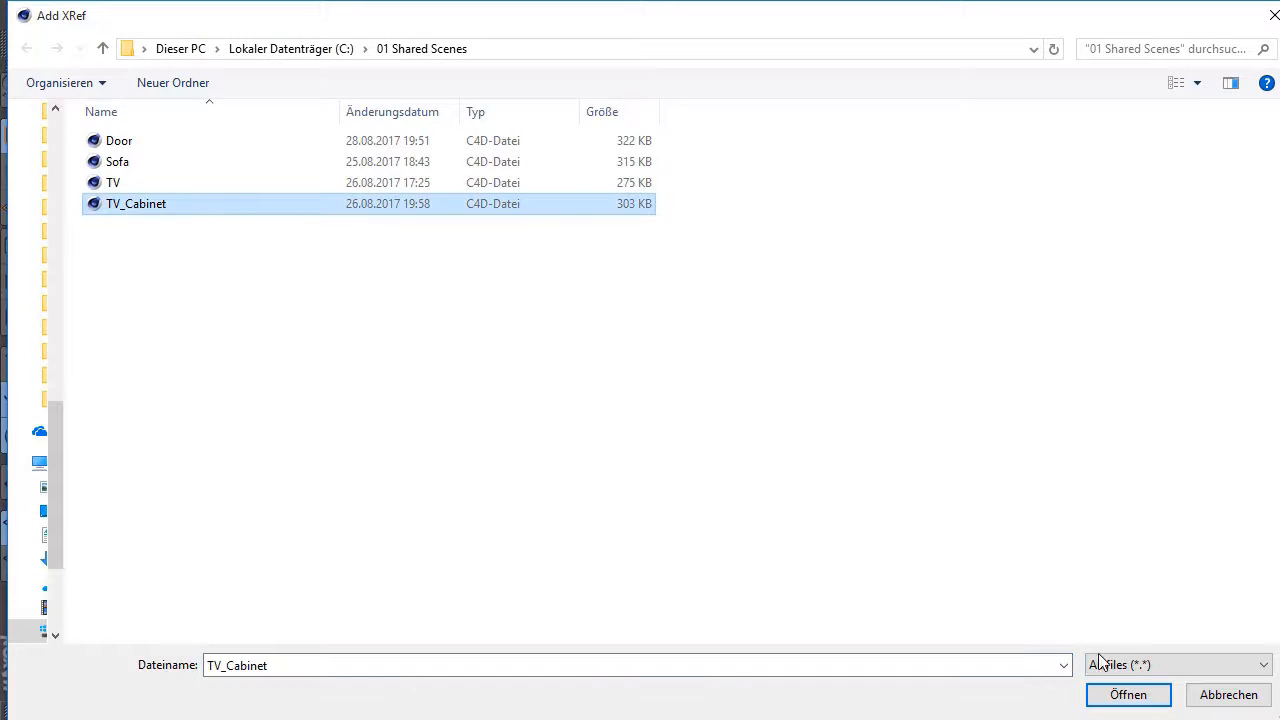
{"action": "left_click", "coordinate": [1153, 697]}
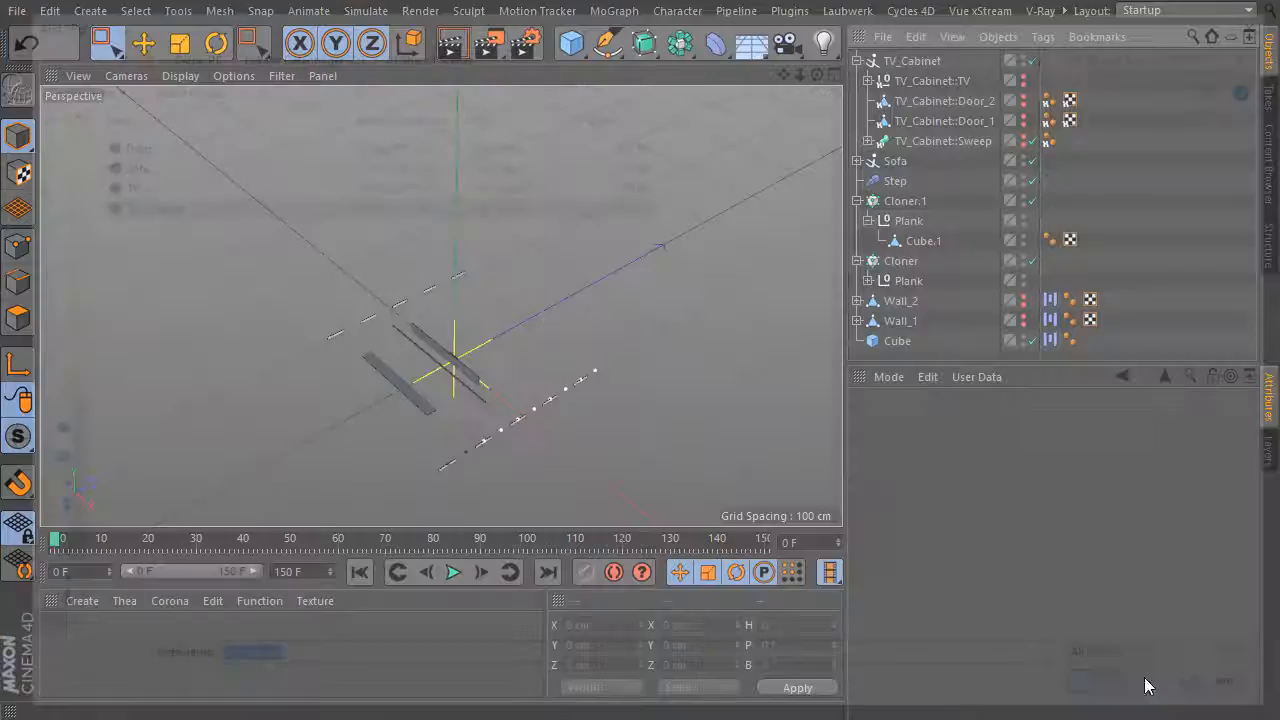
{"action": "left_click", "coordinate": [454, 572]}
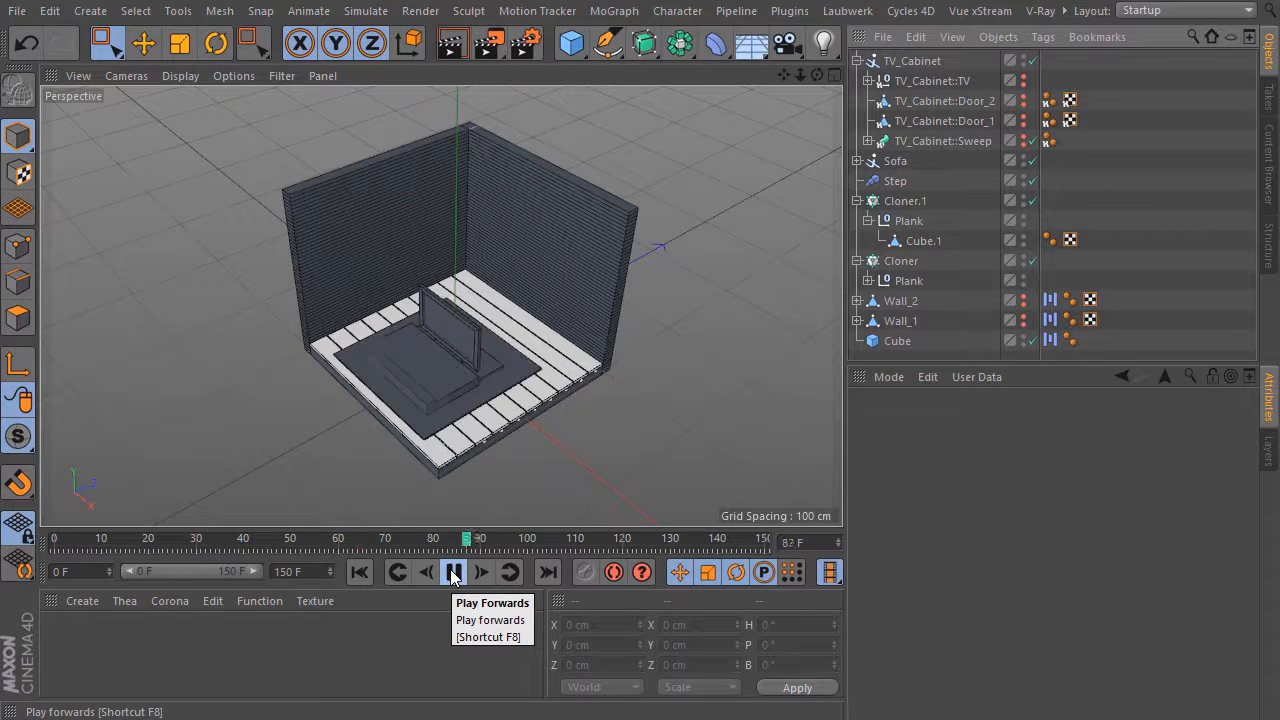
{"action": "left_click", "coordinate": [452, 574]}
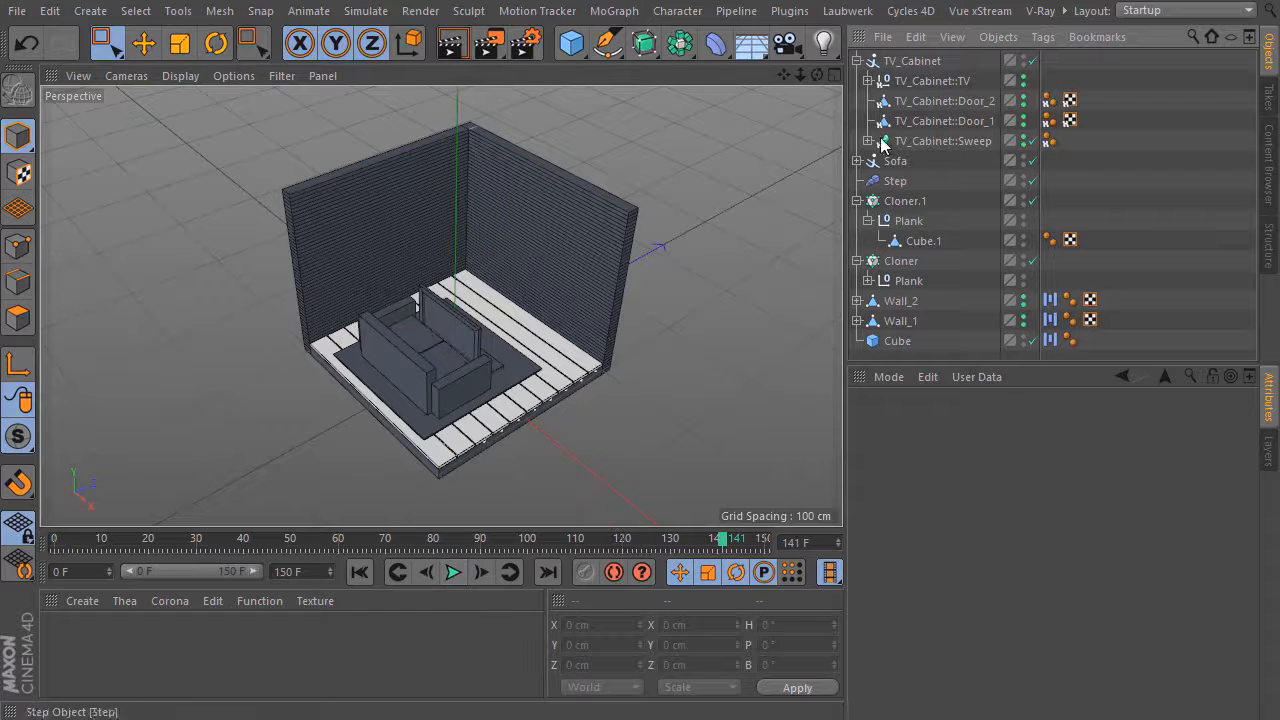
Move the TV_Cabinet XRef up to about Y 26.5 cm and towards the back wall to about Z 70.7 cm
{"action": "left_click", "coordinate": [910, 61]}
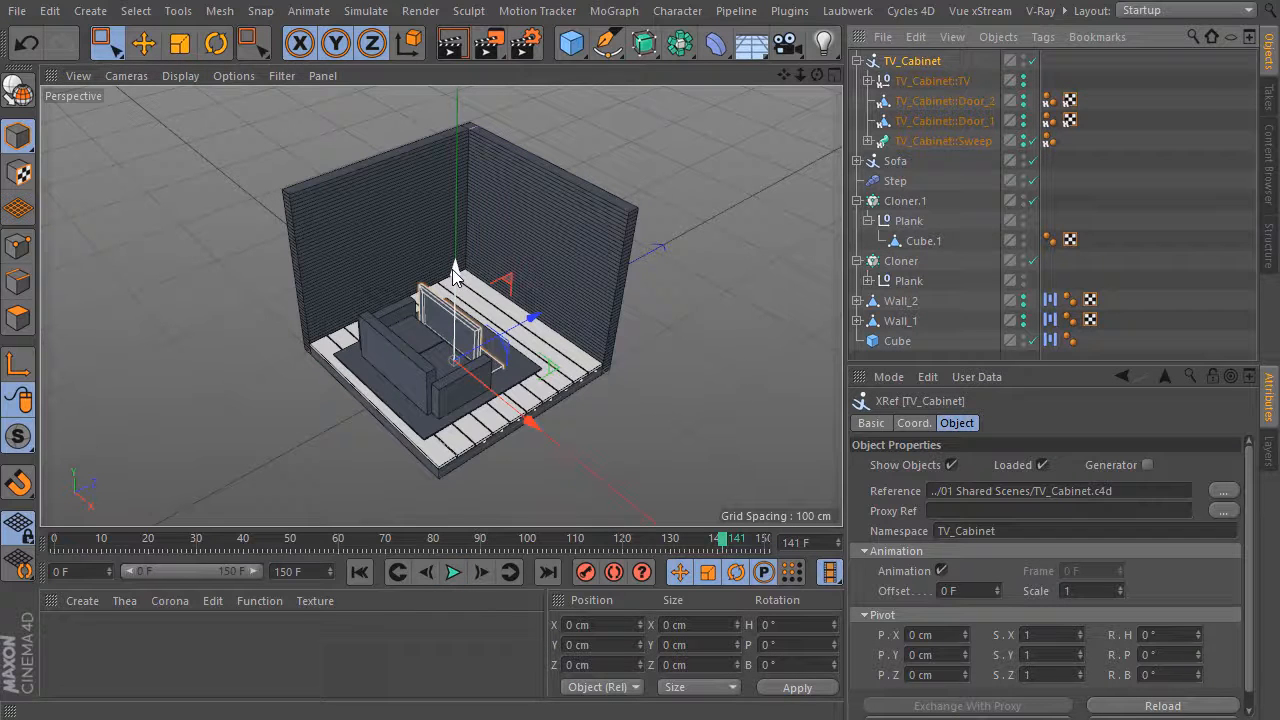
{"action": "left_click_drag", "start_coordinate": [453, 277], "coordinate": [462, 358]}
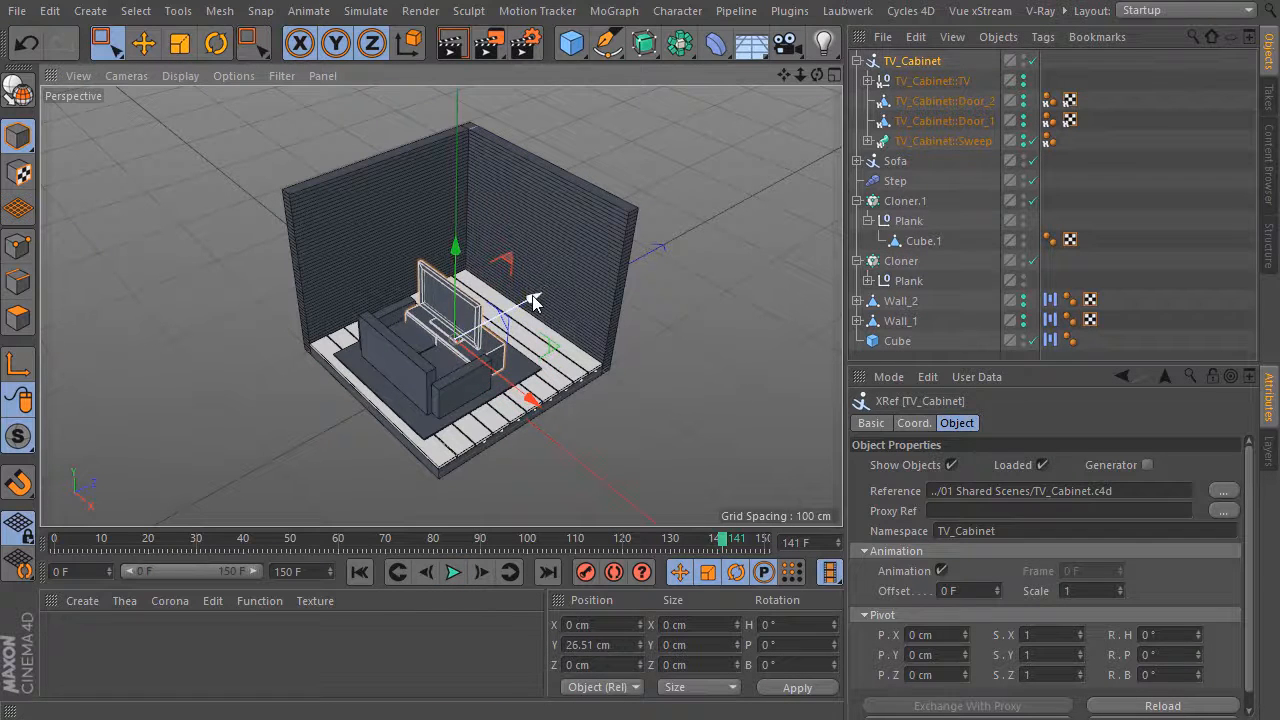
{"action": "left_click_drag", "start_coordinate": [533, 302], "coordinate": [598, 282]}
In the Right view, lower TV_Cabinet onto the floor planks at about Y 24.2 cm and align its back at about Z 79 cm
{"action": "left_click", "coordinate": [832, 75]}
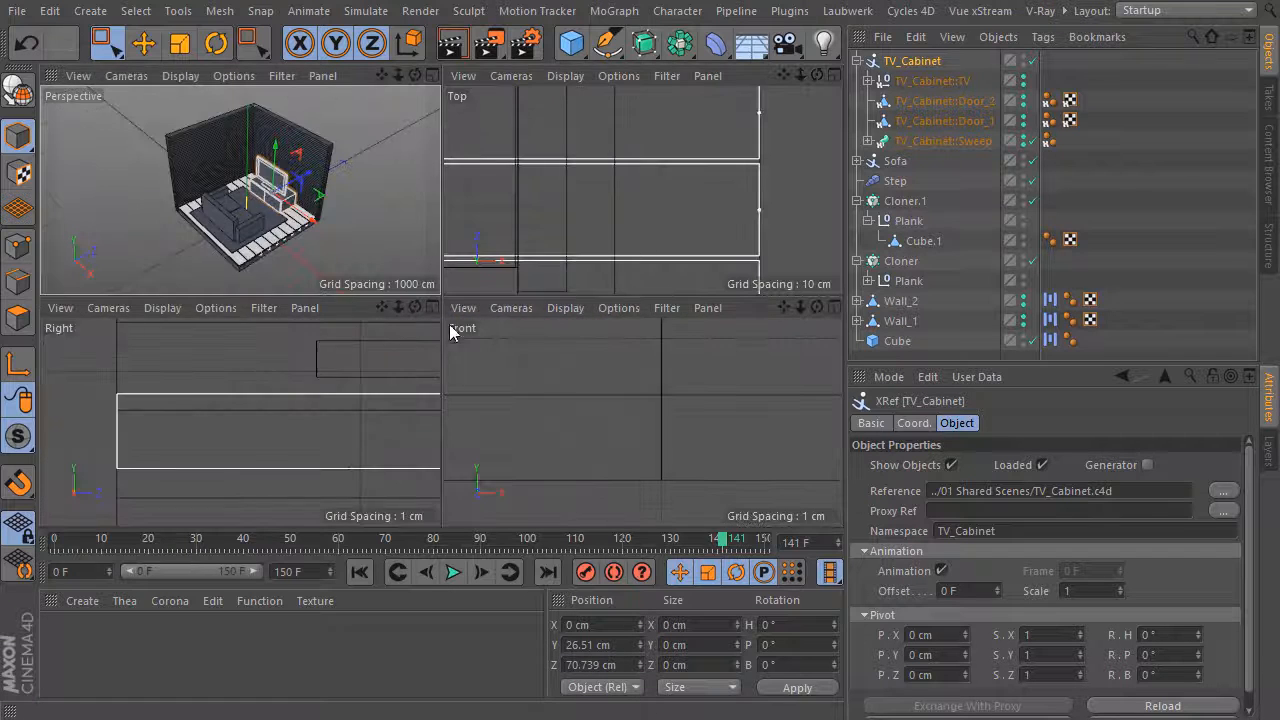
{"action": "left_click", "coordinate": [432, 307]}
{"action": "left_click_drag", "start_coordinate": [800, 76], "coordinate": [740, 147]}
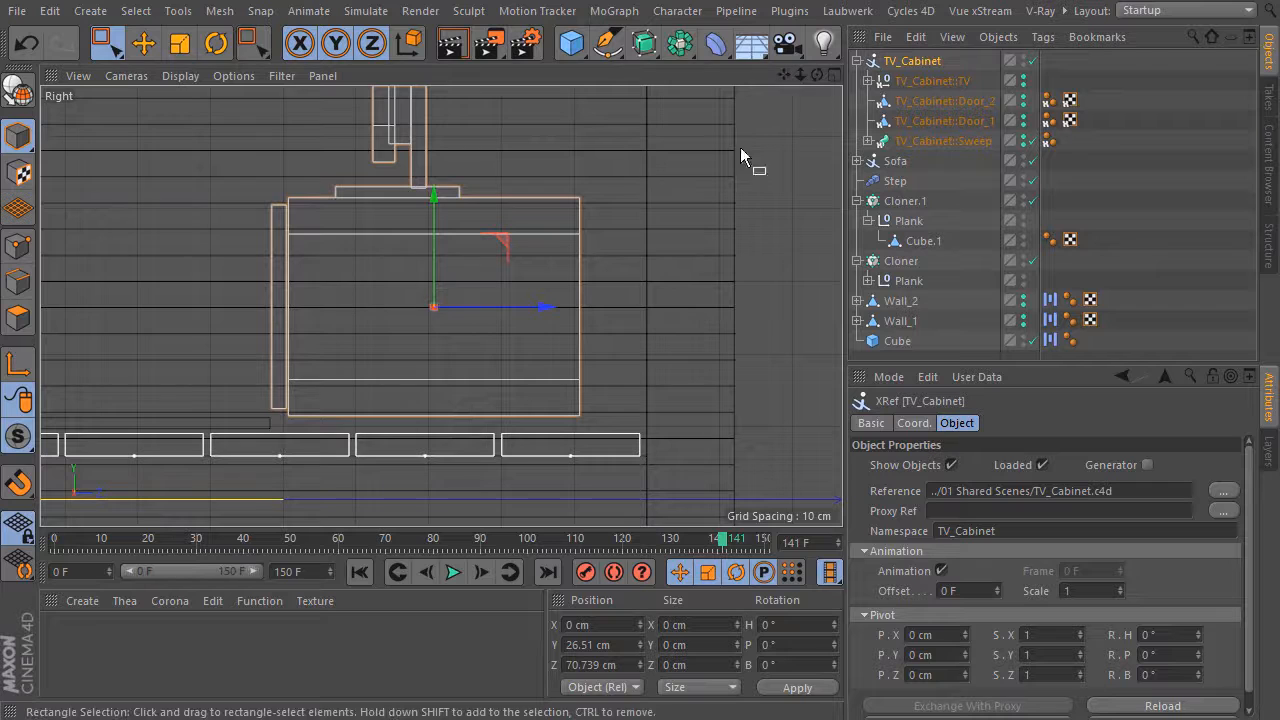
{"action": "left_click_drag", "start_coordinate": [433, 200], "coordinate": [436, 222]}
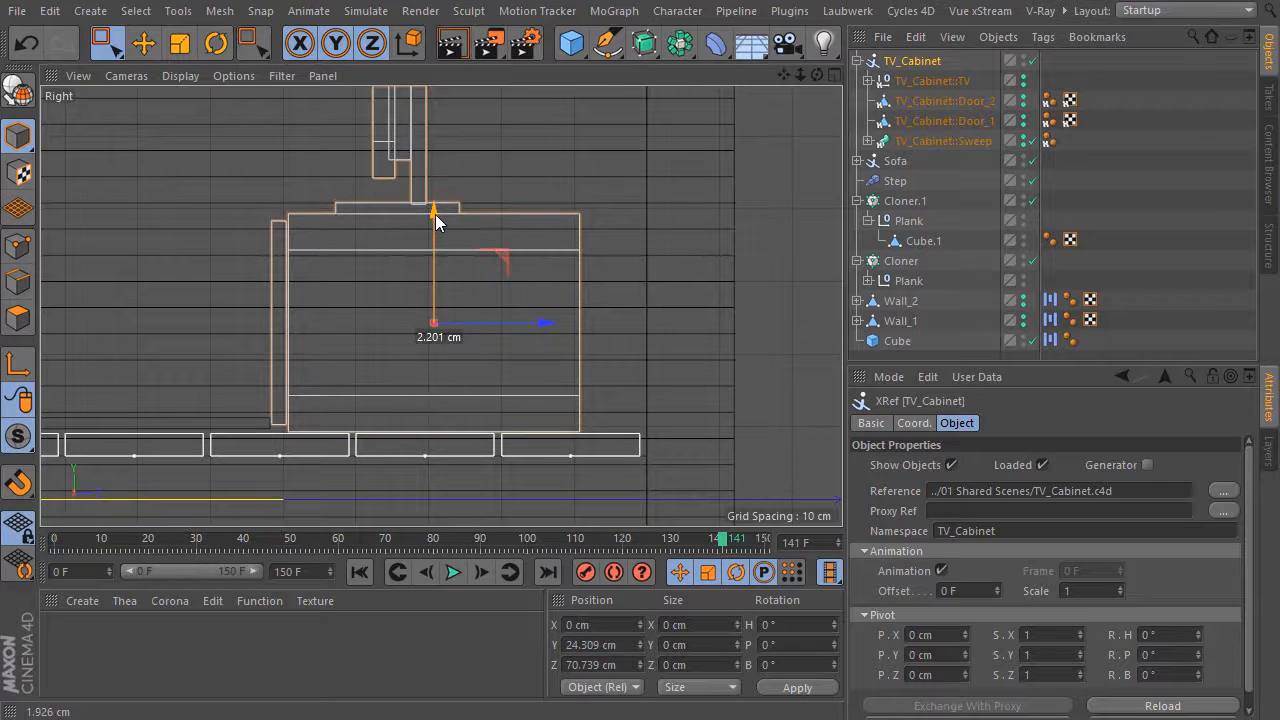
{"action": "left_click_drag", "start_coordinate": [545, 322], "coordinate": [606, 334]}
{"action": "left_click_drag", "start_coordinate": [492, 213], "coordinate": [491, 215]}
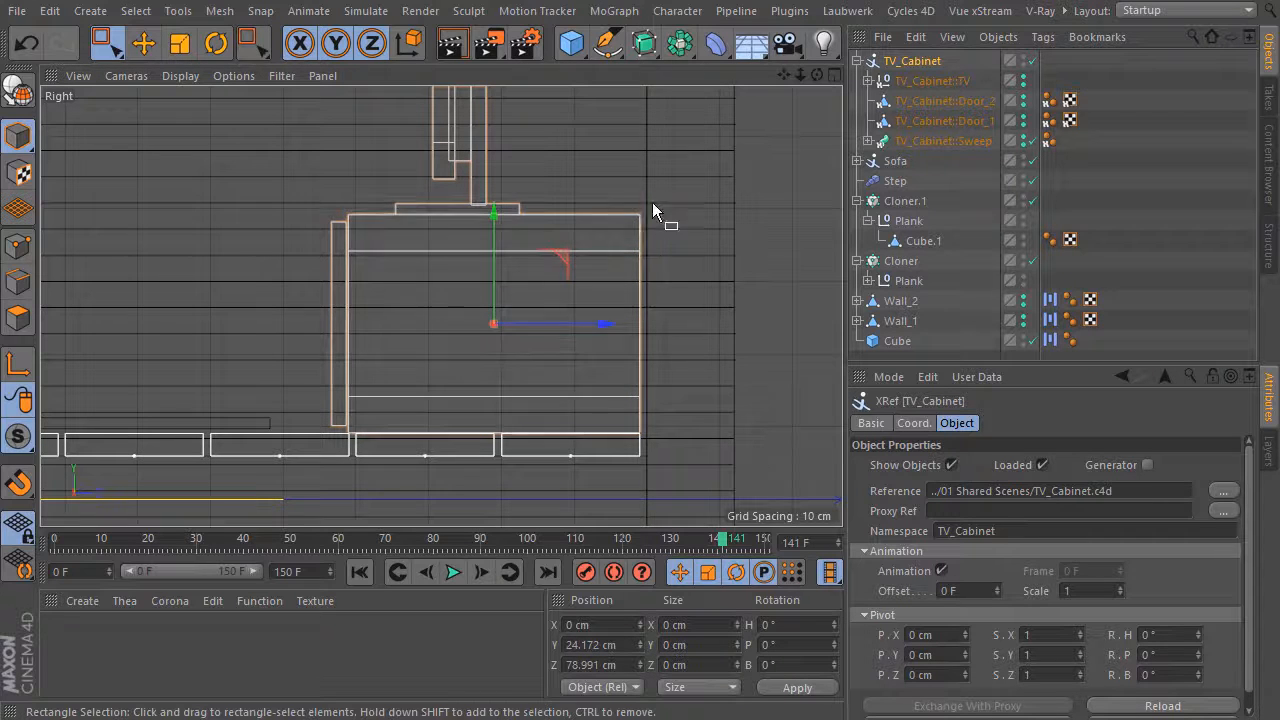
{"action": "left_click", "coordinate": [804, 180]}
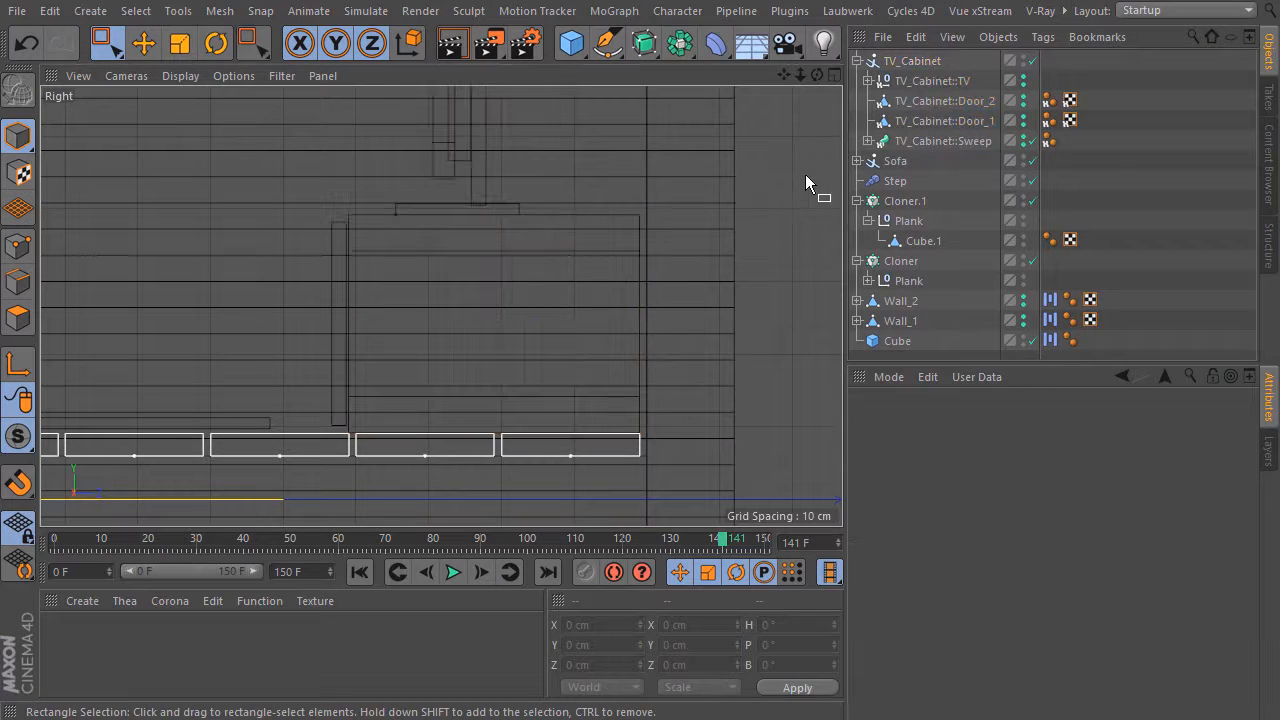
{"action": "left_click", "coordinate": [834, 75]}
{"action": "left_click", "coordinate": [432, 75]}
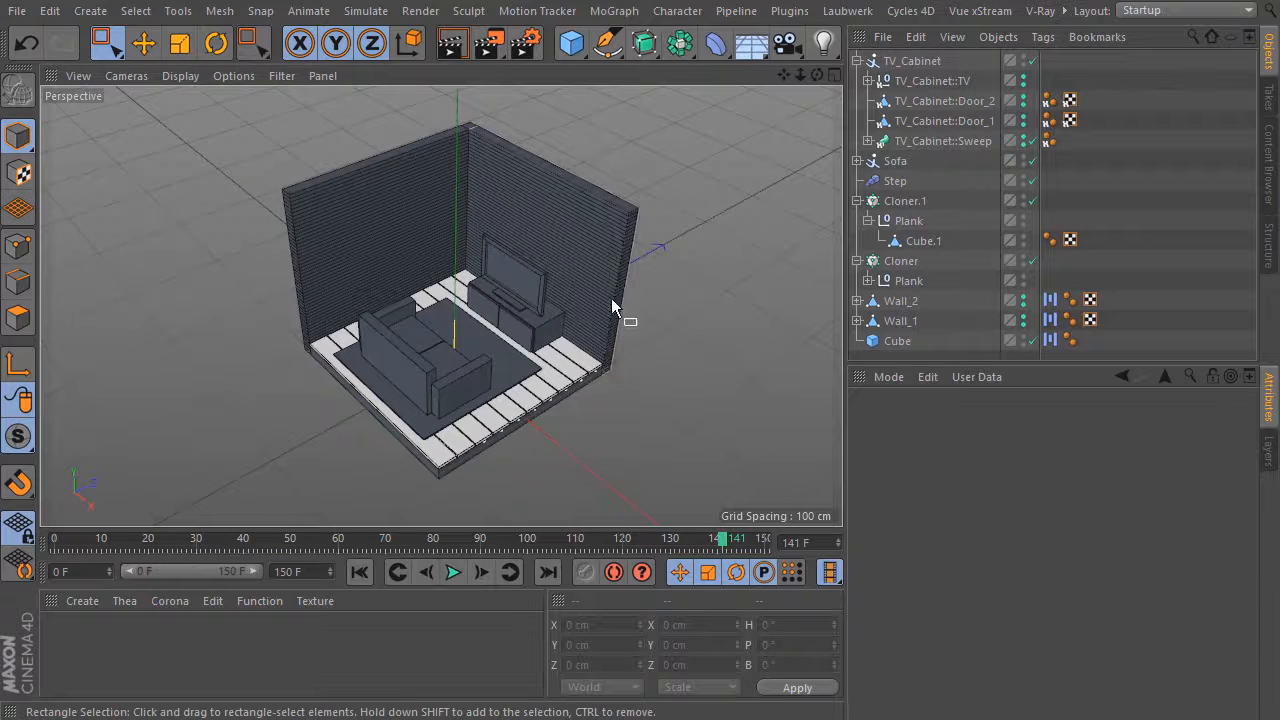
Play the animation to check the timing of the repositioned TV cabinet
{"action": "left_click", "coordinate": [397, 571]}
{"action": "left_click", "coordinate": [452, 571]}
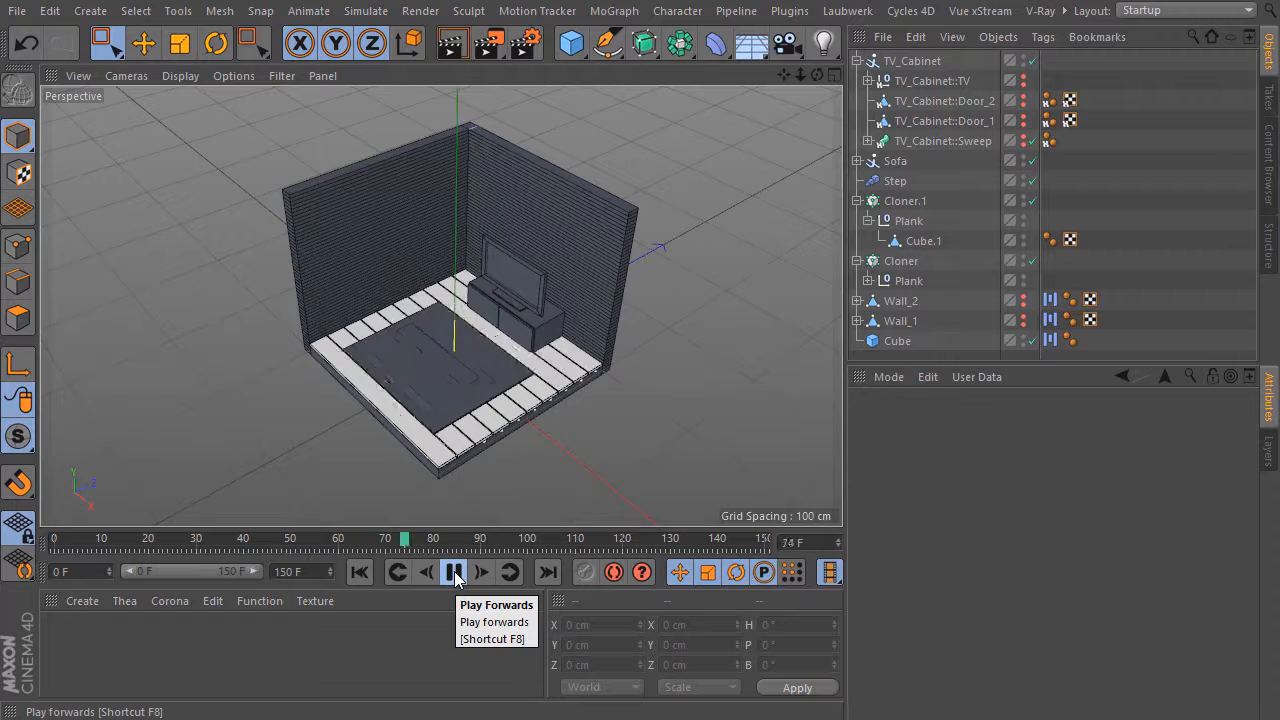
{"action": "left_click", "coordinate": [454, 574]}
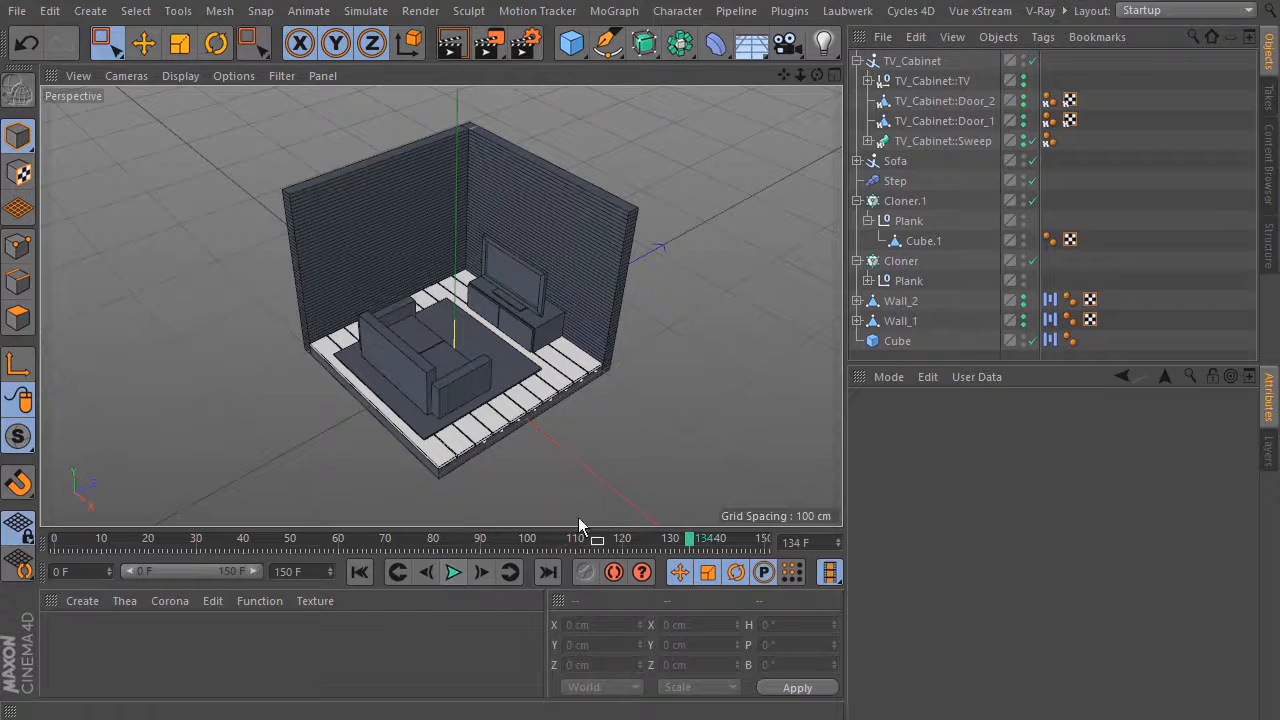
With TV_Cabinet selected, move to frame 112 and extend the project length and preview range to 200 frames
{"action": "left_click", "coordinate": [920, 62]}
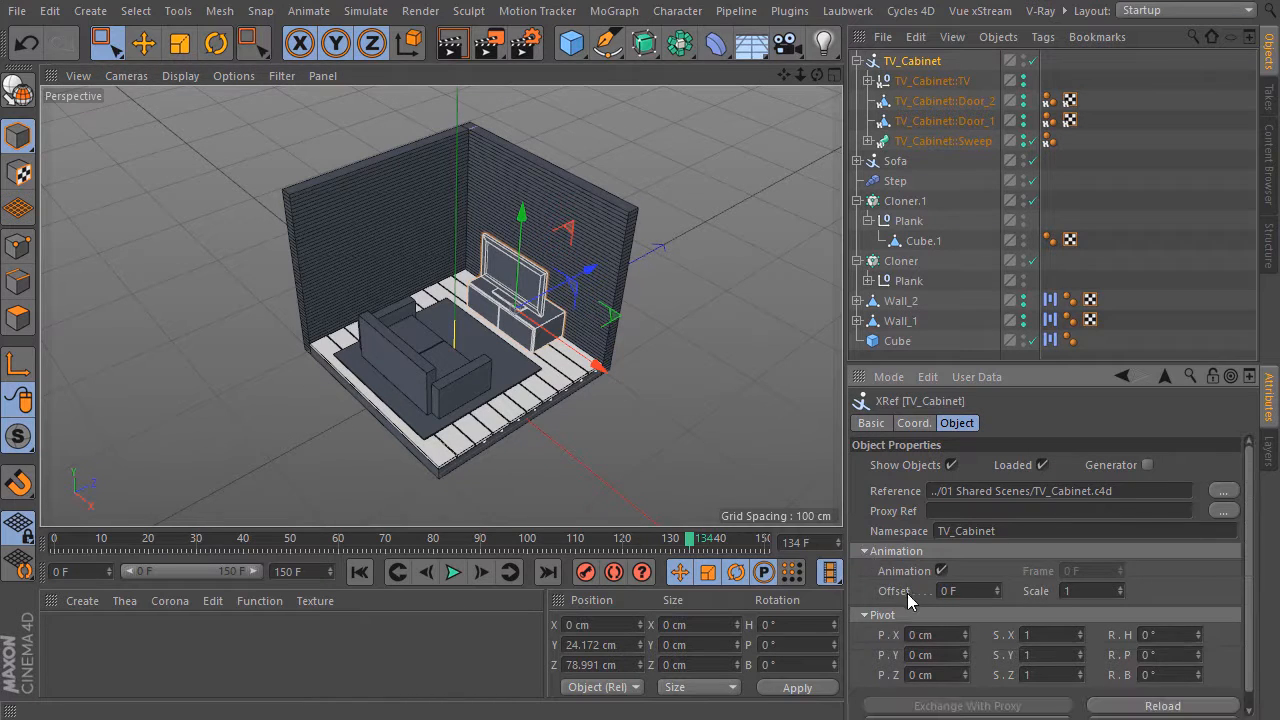
{"action": "left_click_drag", "start_coordinate": [693, 555], "coordinate": [587, 545]}
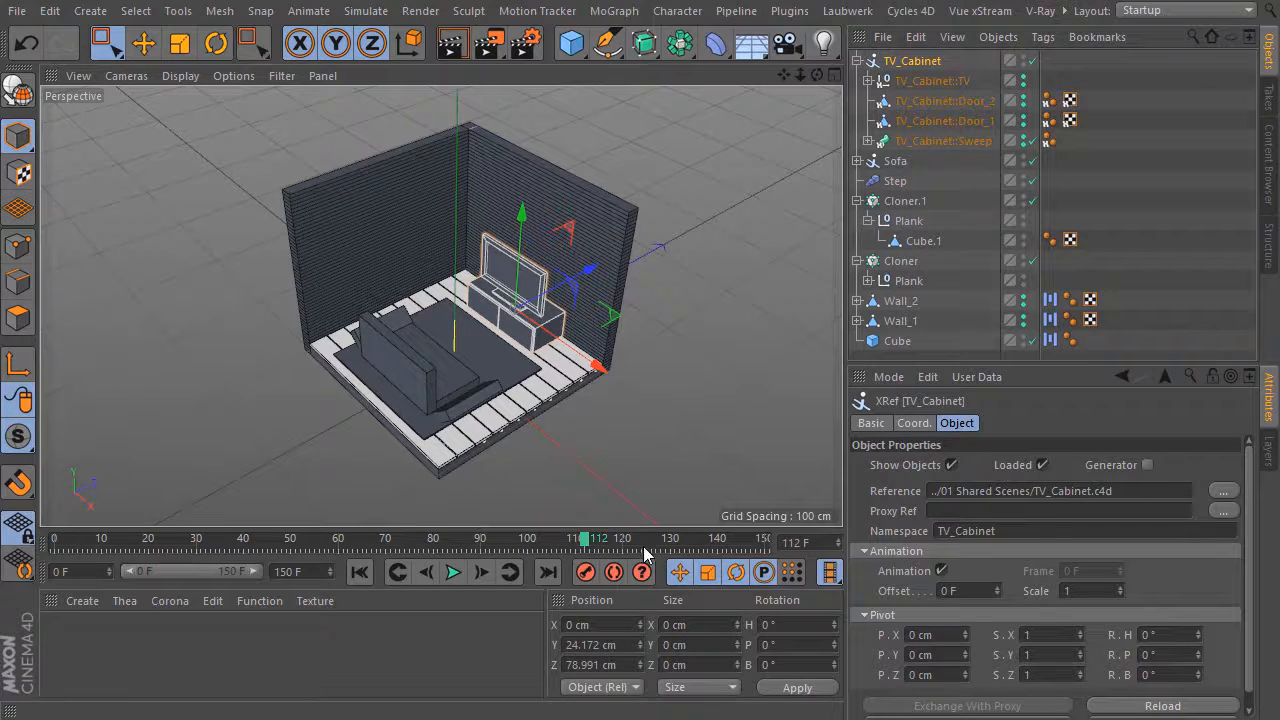
{"action": "type", "text": "200"}
{"action": "key", "text": "Return"}
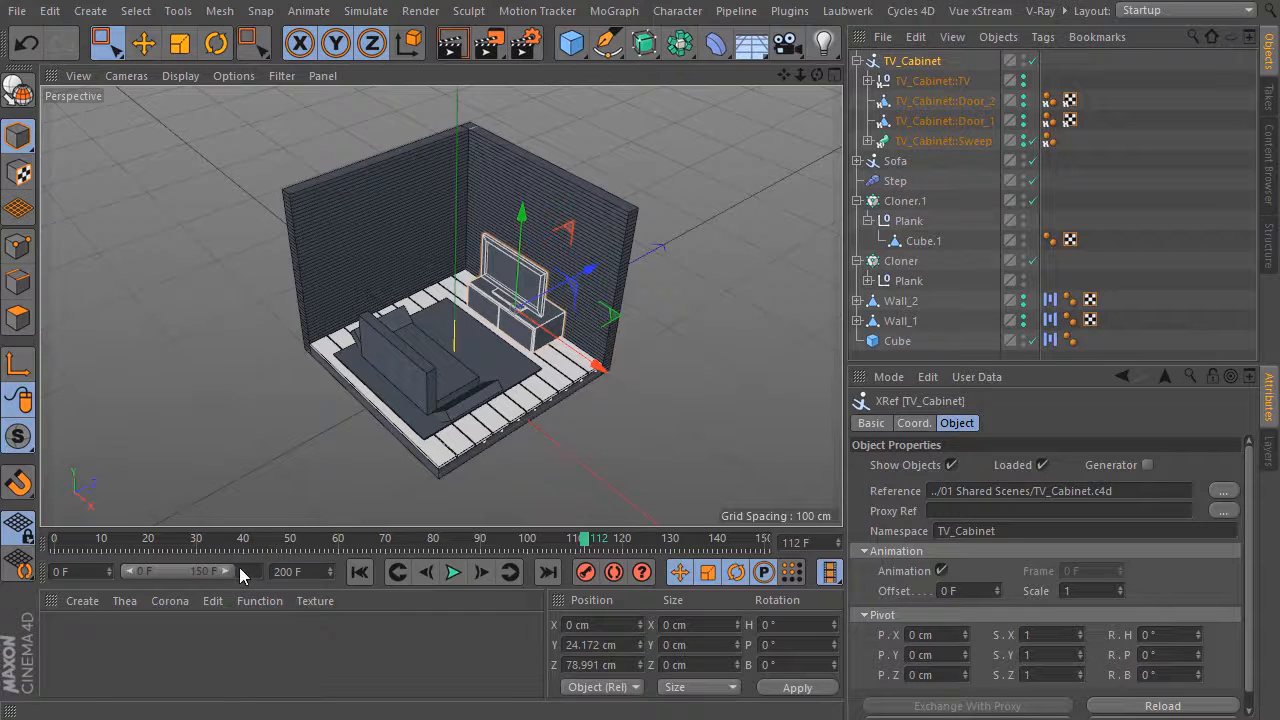
{"action": "left_click_drag", "start_coordinate": [226, 571], "coordinate": [278, 580]}
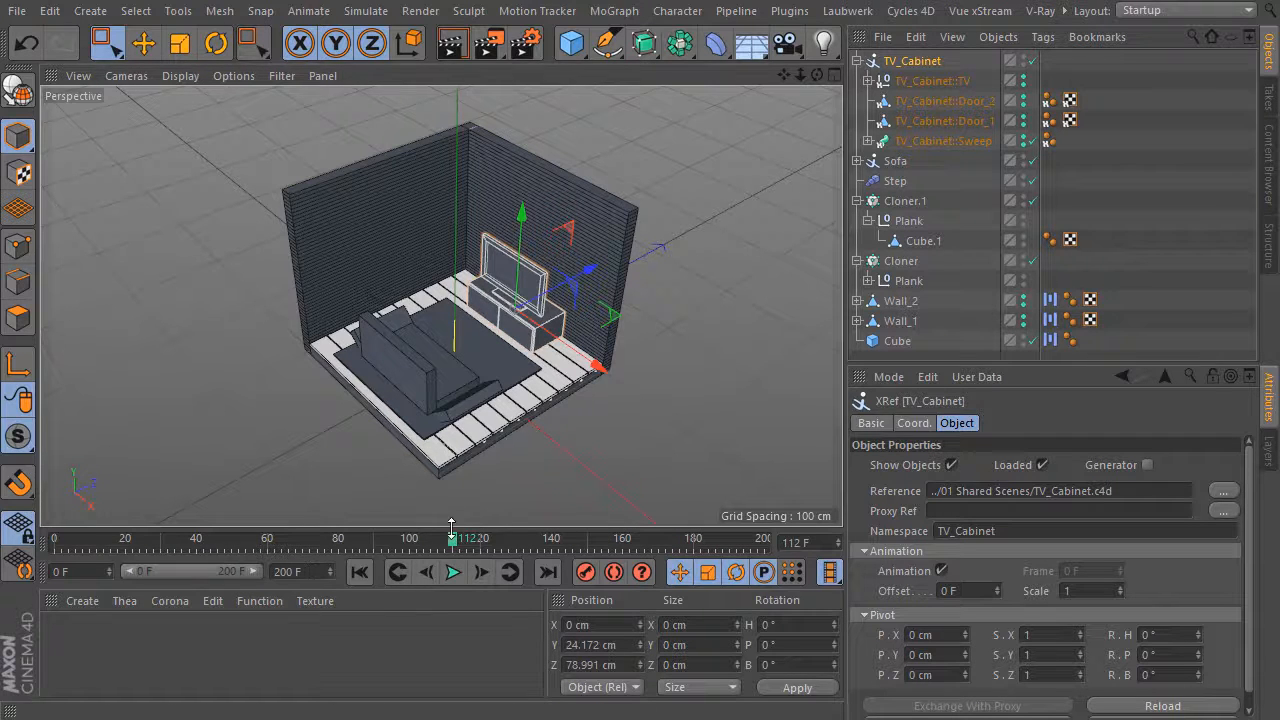
Set the TV_Cabinet XRef's animation offset to 112 F and play the animation from the start to check it
{"action": "left_click", "coordinate": [997, 588]}
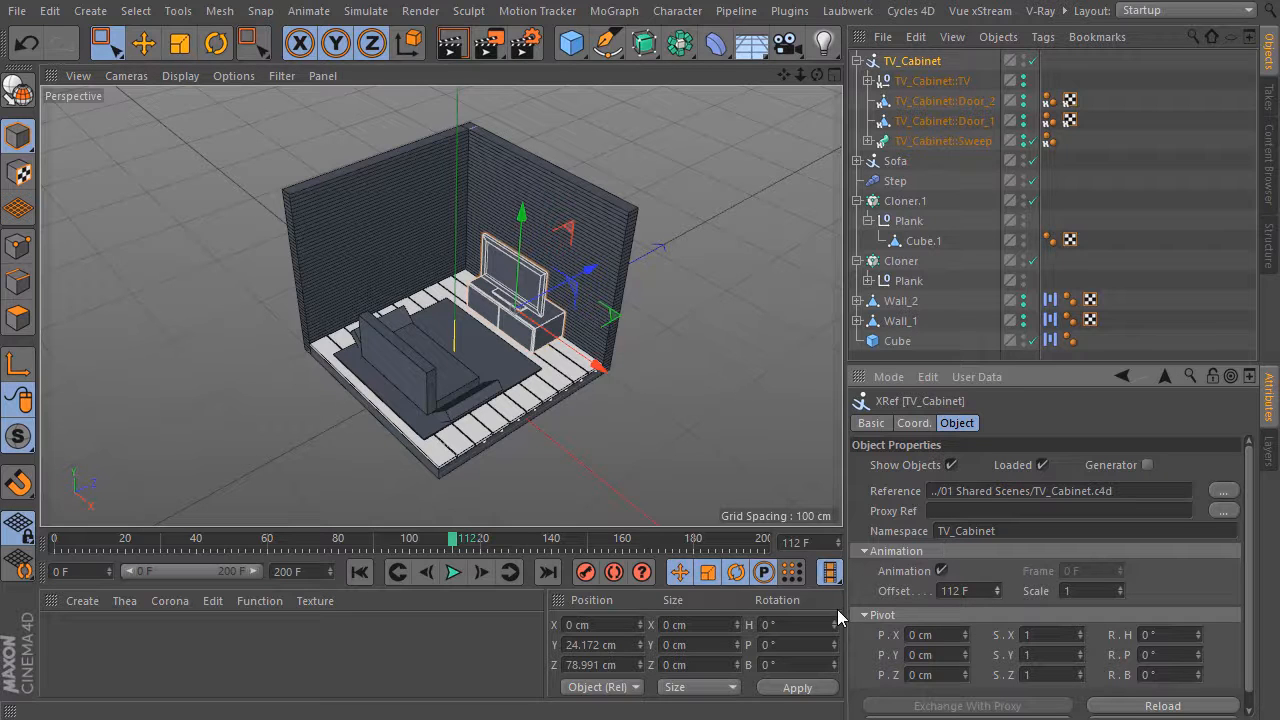
{"action": "left_click", "coordinate": [357, 573]}
{"action": "left_click", "coordinate": [452, 572]}
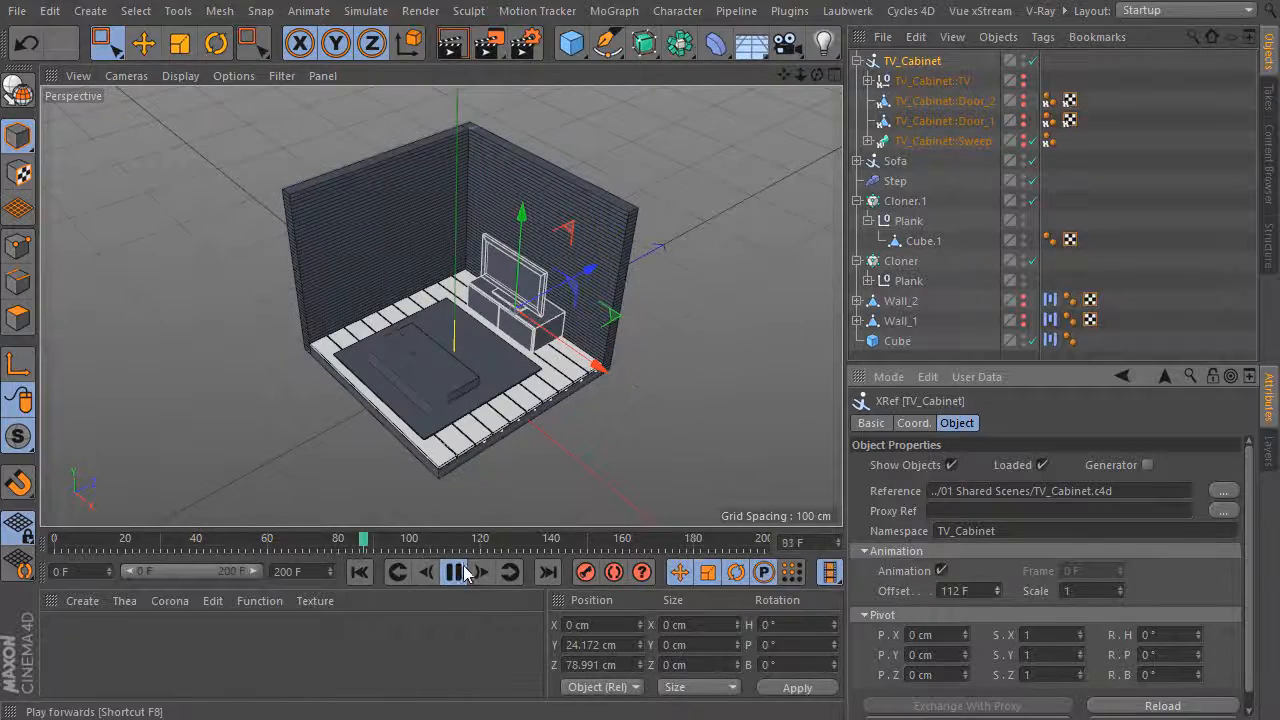
{"action": "left_click", "coordinate": [453, 572]}
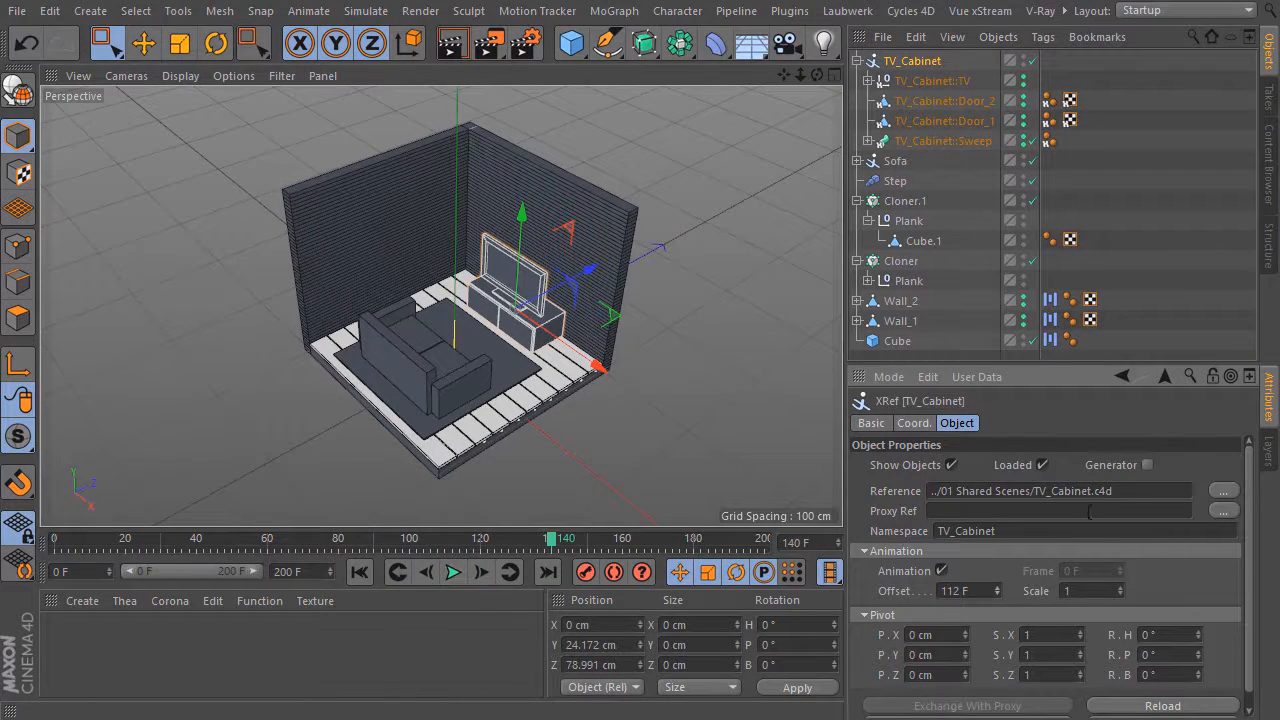
Relink the TV_Cabinet XRef to TV_Cabinet in the 01 Shared Scenes folder, replacing the reference rather than updating it
{"action": "left_click", "coordinate": [1229, 492]}
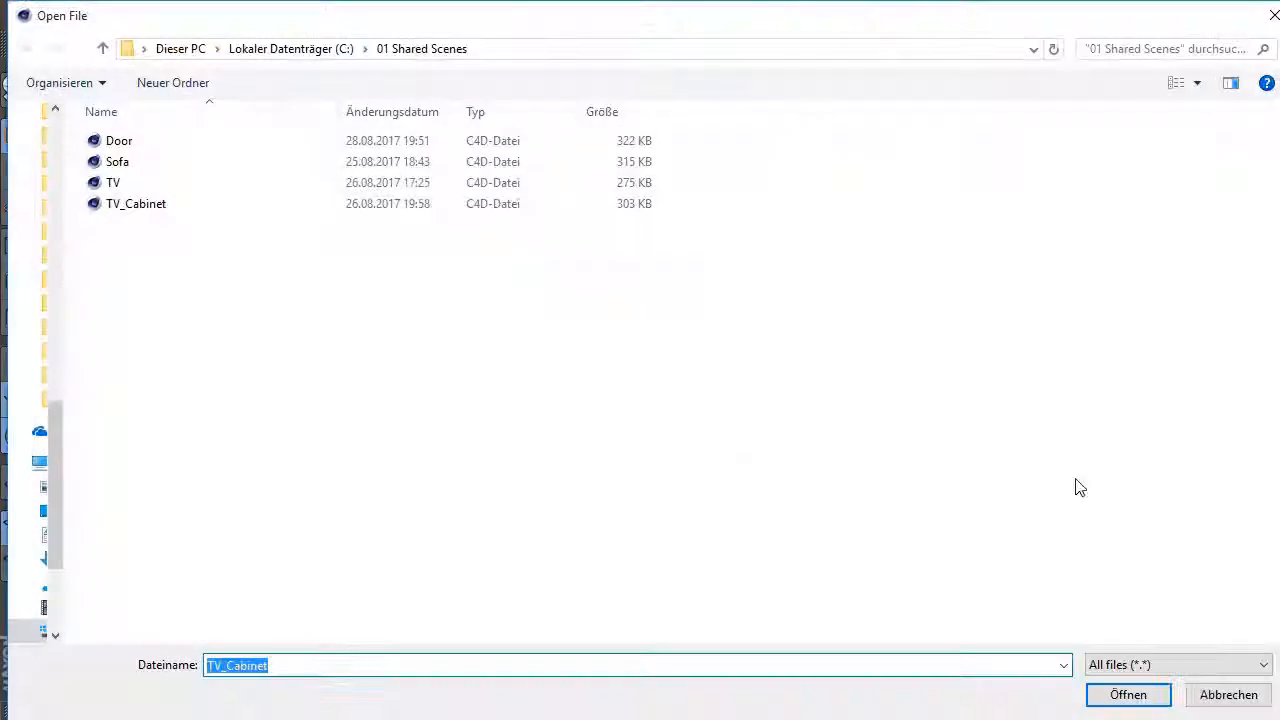
{"action": "left_click", "coordinate": [161, 205]}
{"action": "left_click", "coordinate": [1138, 693]}
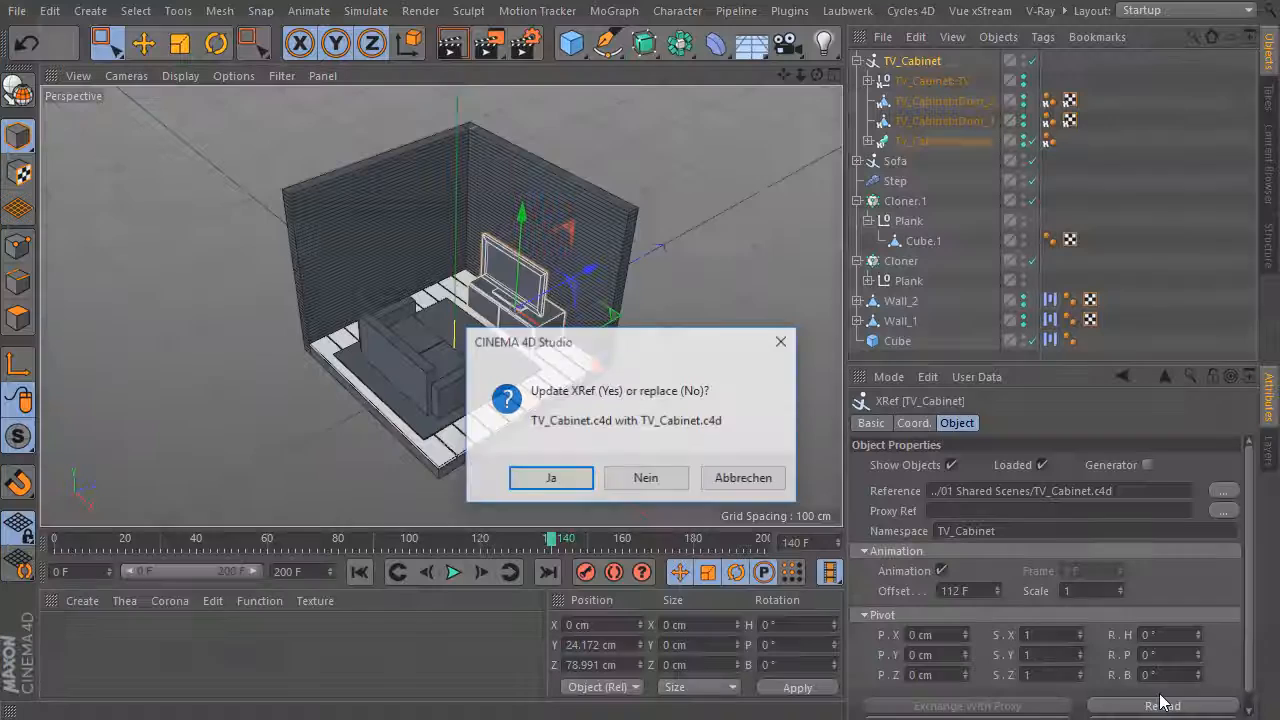
{"action": "left_click", "coordinate": [673, 484]}
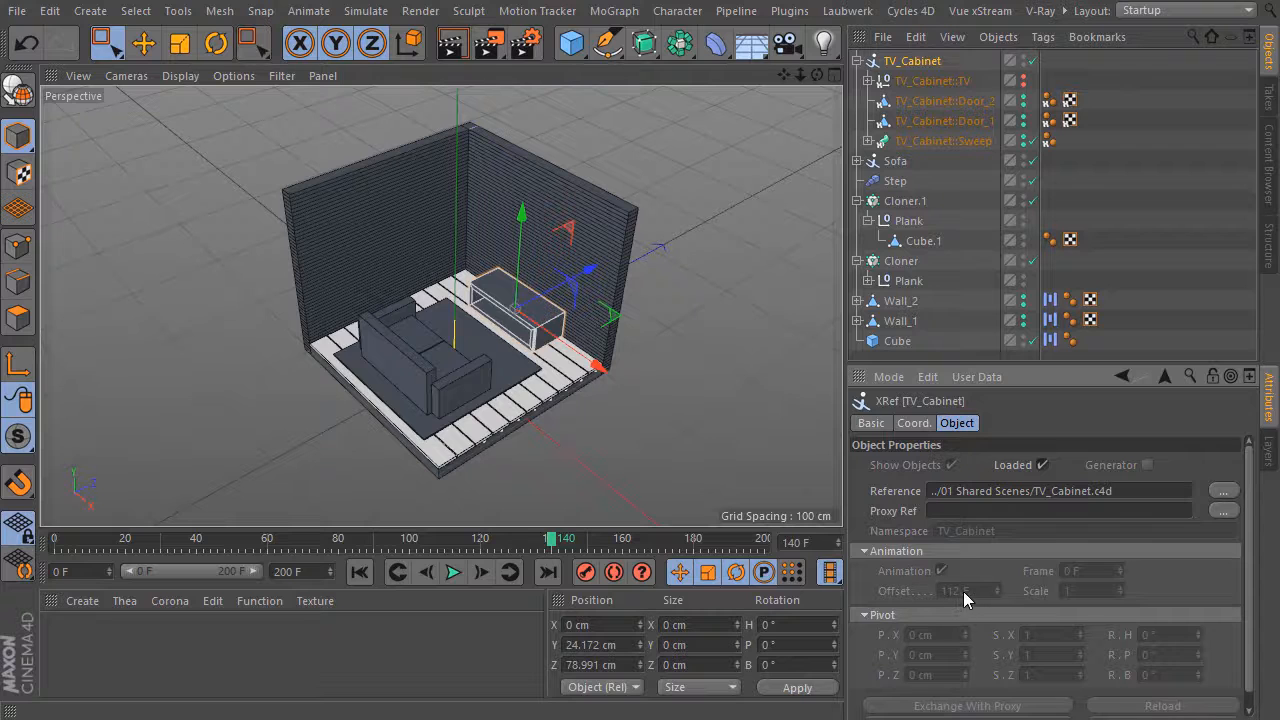
Play the animation from the start to check the relinked TV cabinet, and return to frame 0
{"action": "left_click", "coordinate": [362, 576]}
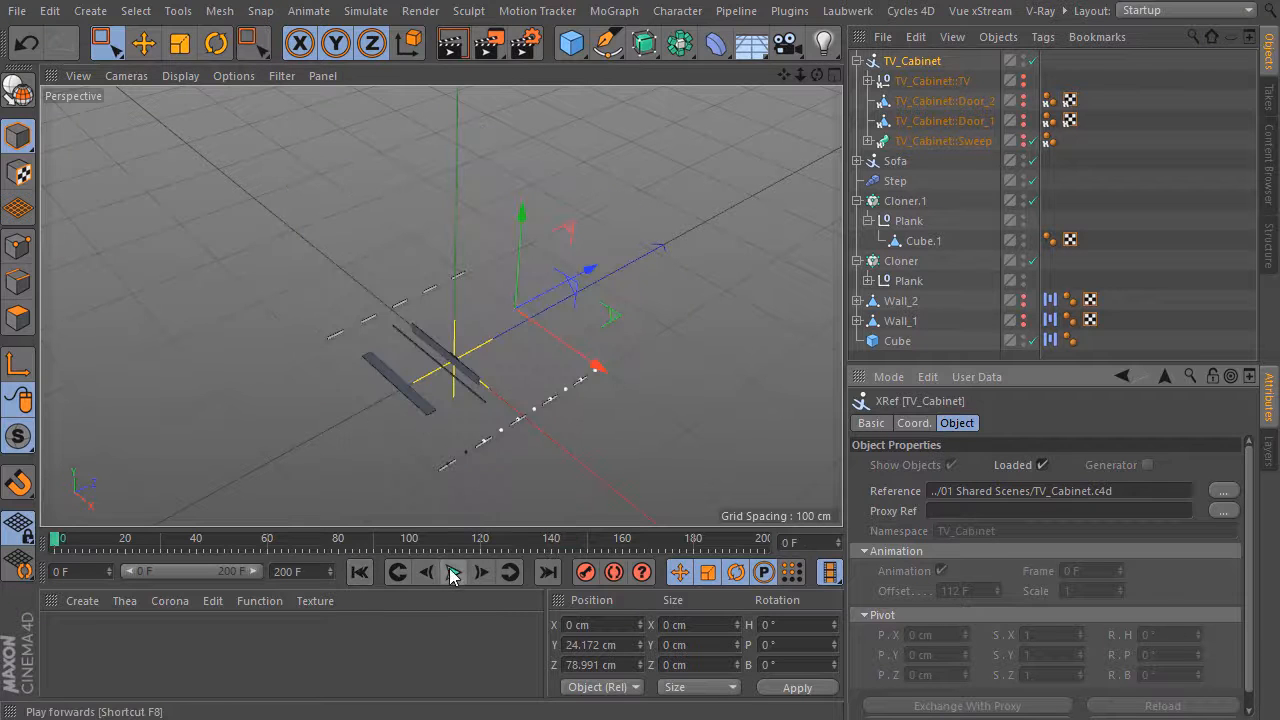
{"action": "left_click", "coordinate": [626, 466]}
{"action": "left_click", "coordinate": [453, 572]}
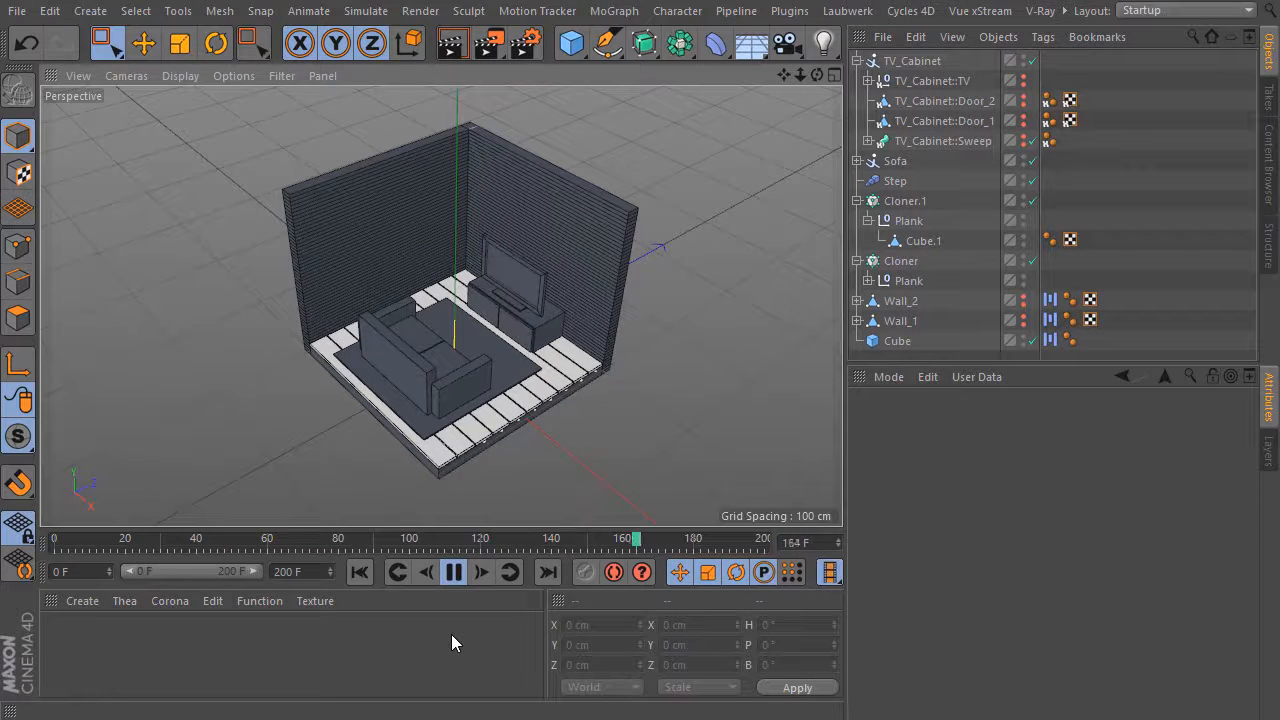
{"action": "left_click", "coordinate": [448, 576]}
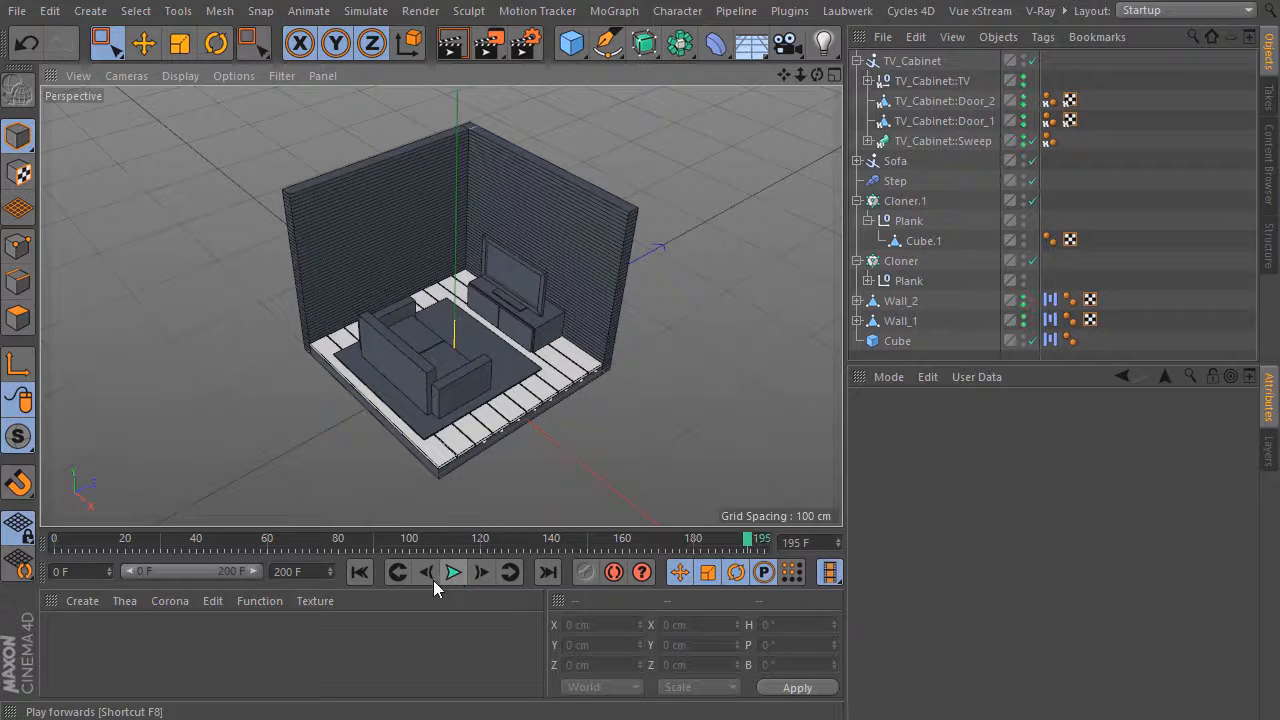
{"action": "left_click", "coordinate": [360, 573]}
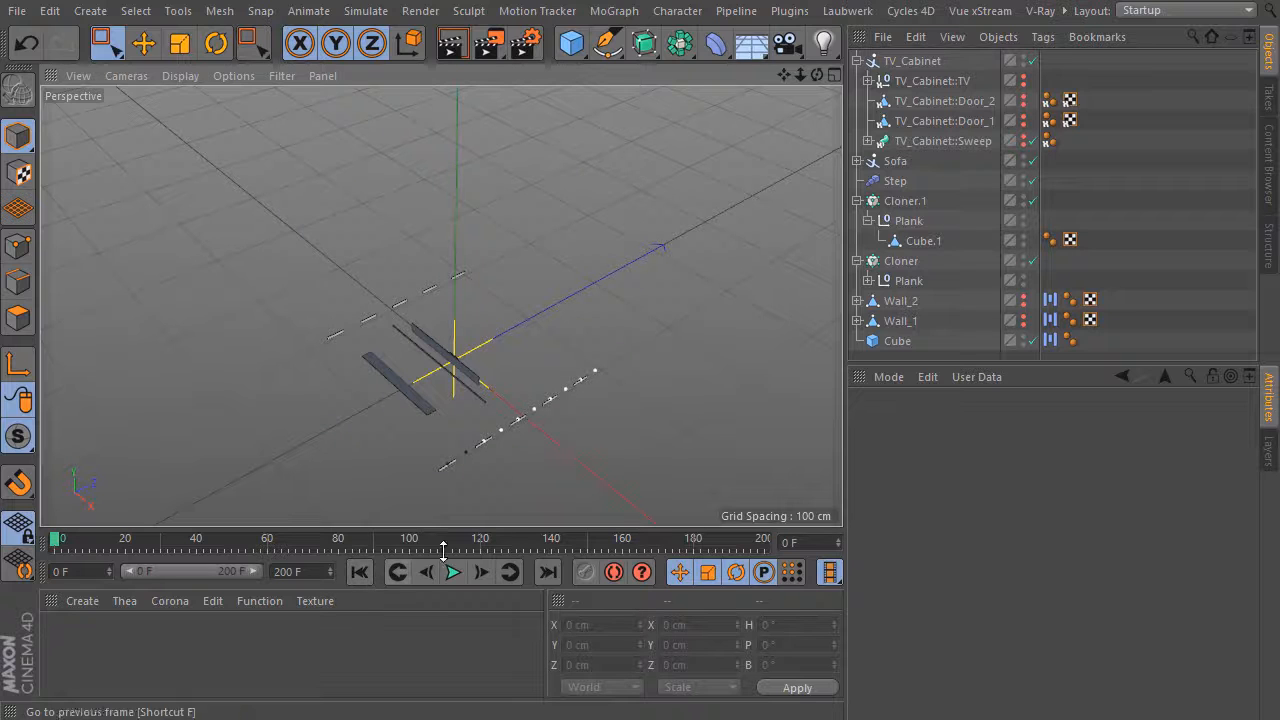
Collapse the TV_Cabinet hierarchy and add the Door file from the 01 Shared Scenes folder as a new XRef
{"action": "left_click", "coordinate": [857, 61]}
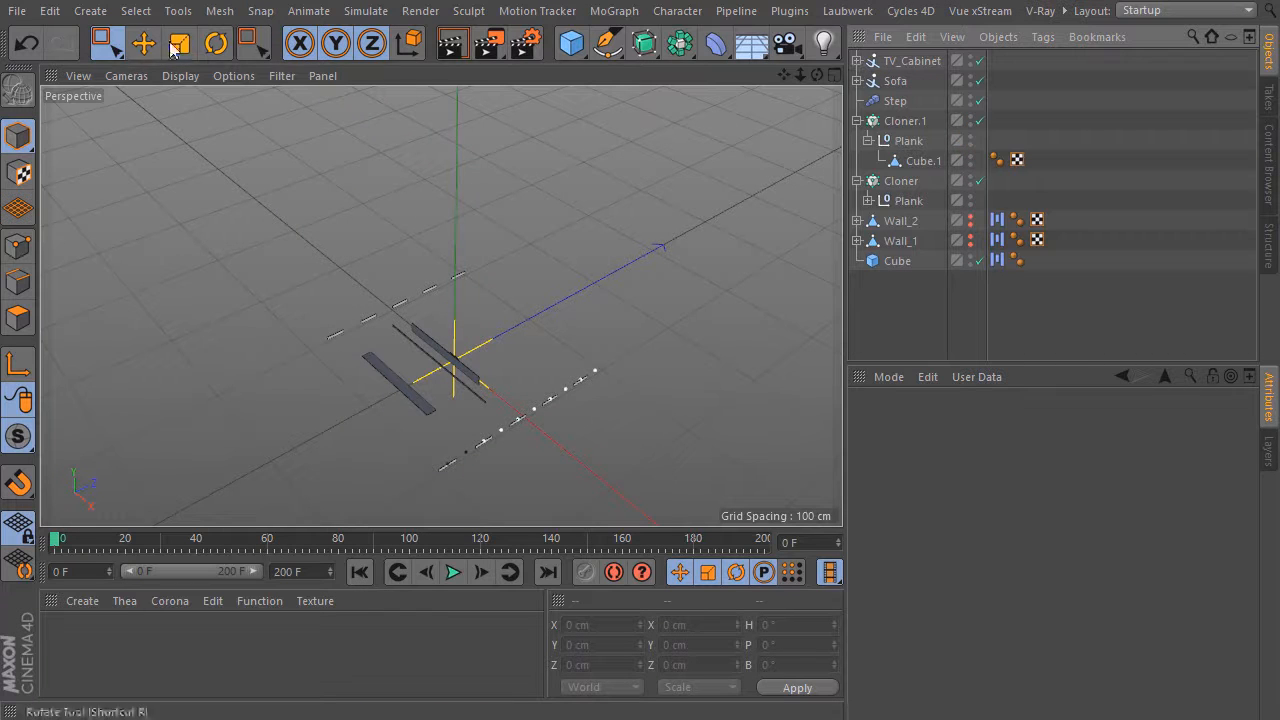
{"action": "left_click", "coordinate": [90, 11]}
{"action": "mouse_move", "coordinate": [102, 287]}
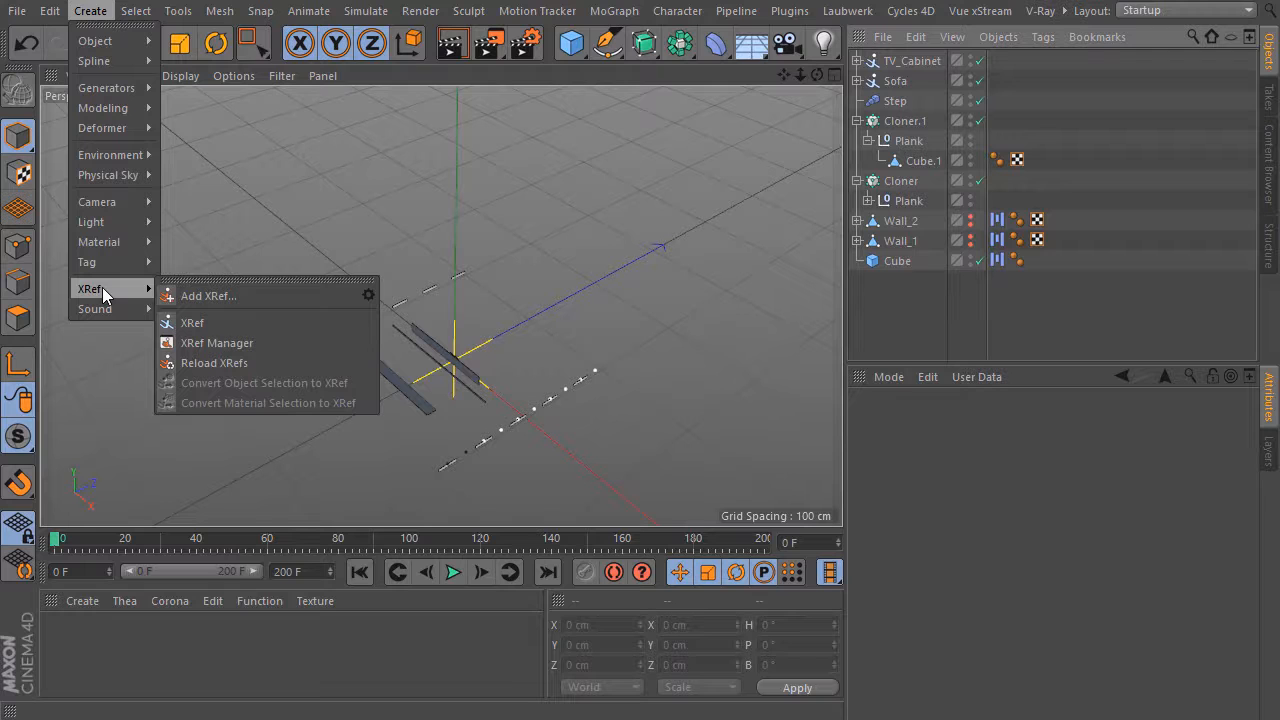
{"action": "left_click", "coordinate": [258, 294]}
{"action": "left_click", "coordinate": [190, 141]}
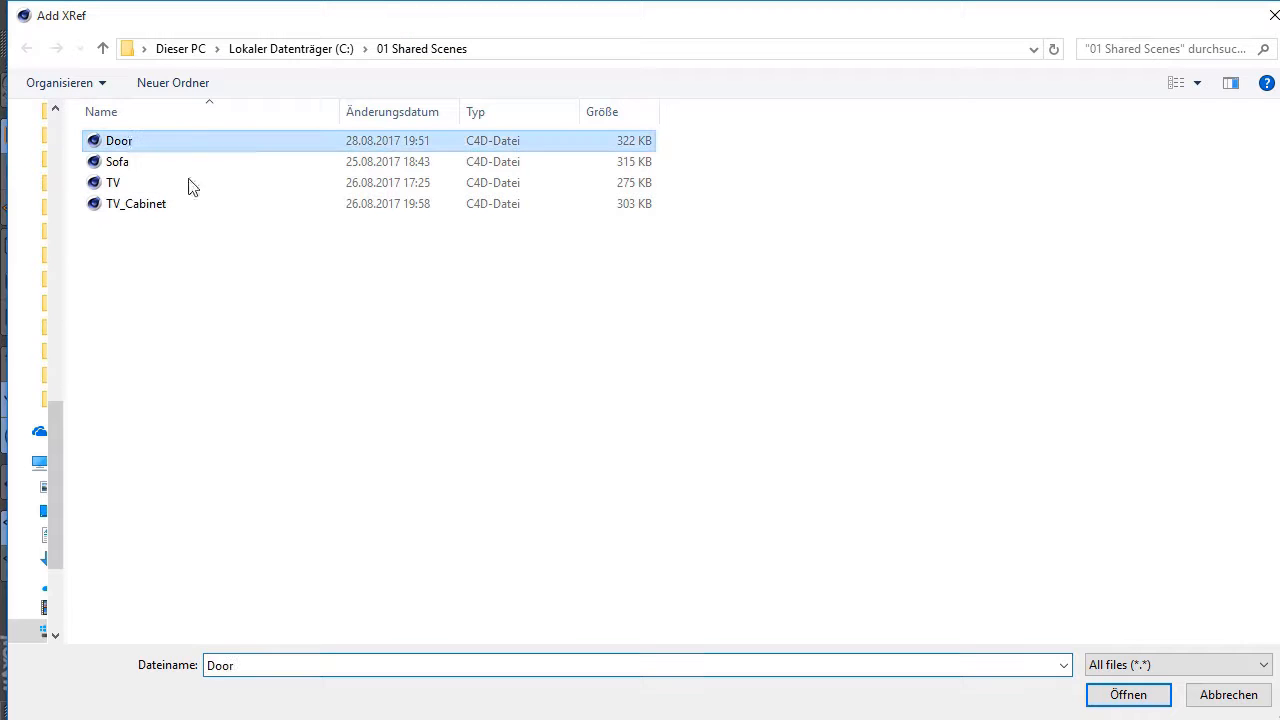
{"action": "left_click", "coordinate": [1130, 695]}
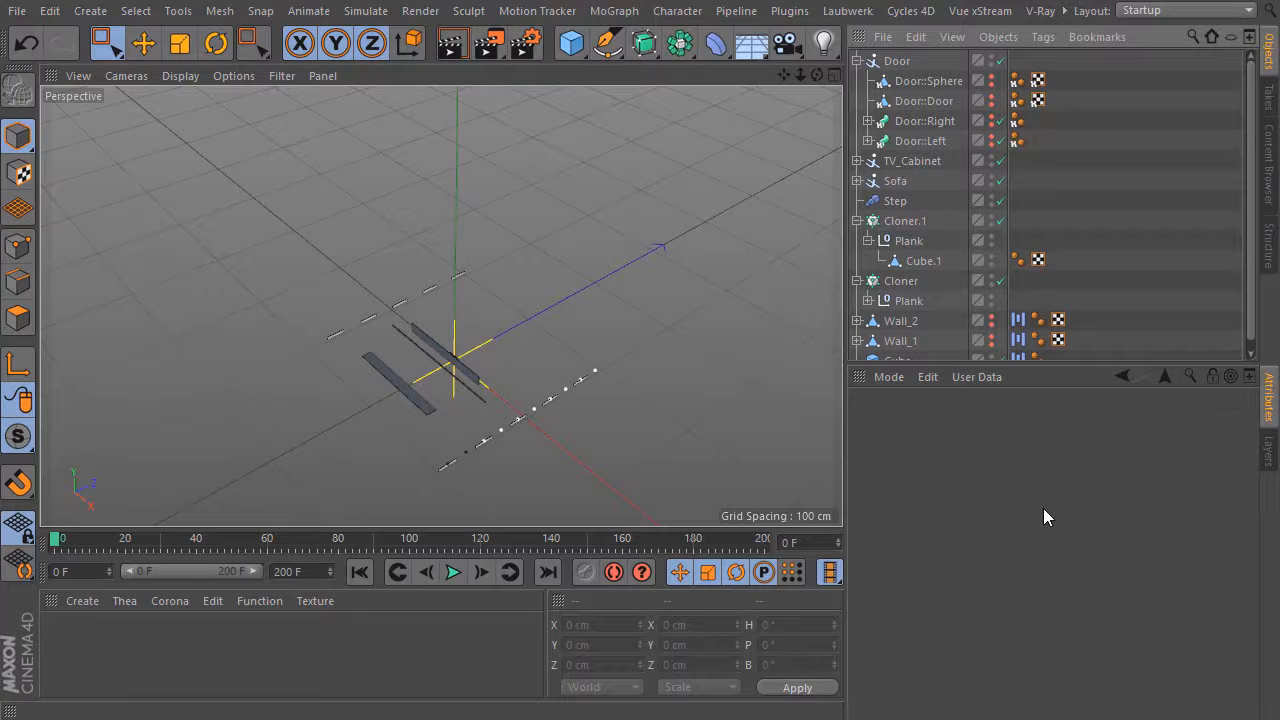
At about frame 172, rotate the Door XRef to a 90° heading and move it against the wall behind the sofa, at about X -97, Y 6, Z -40 cm
{"action": "left_click", "coordinate": [456, 578]}
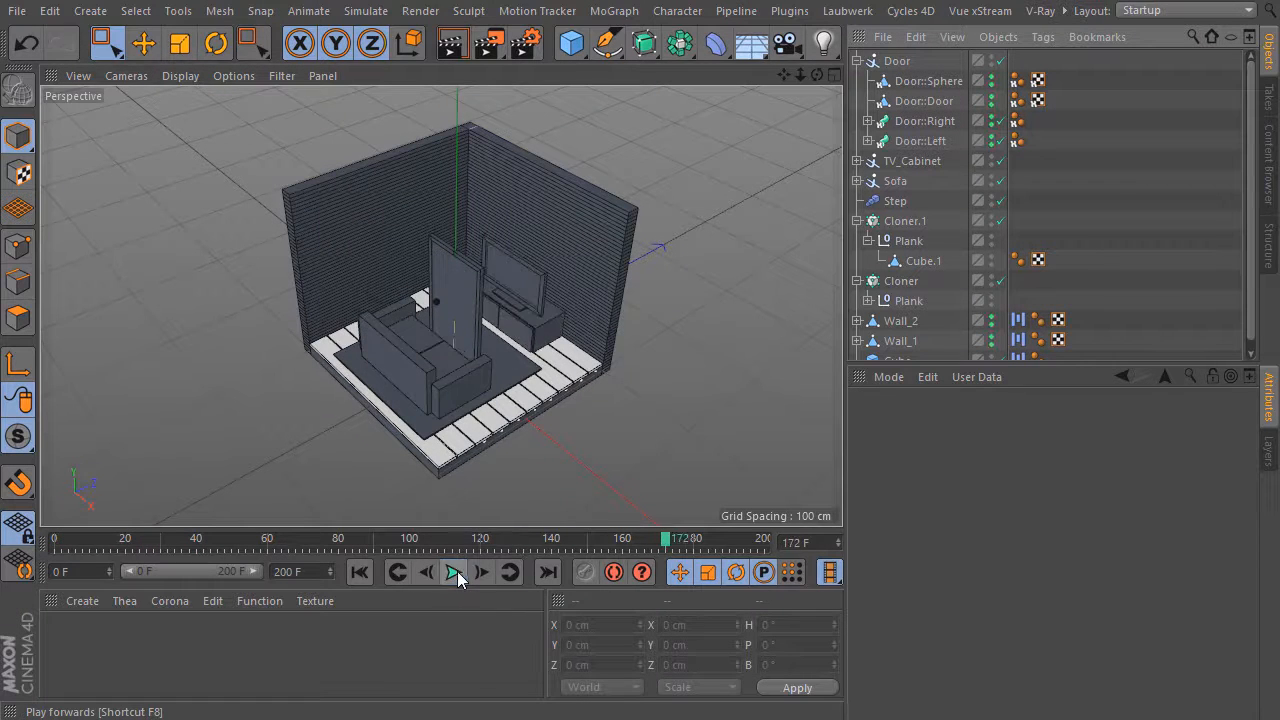
{"action": "left_click", "coordinate": [878, 61]}
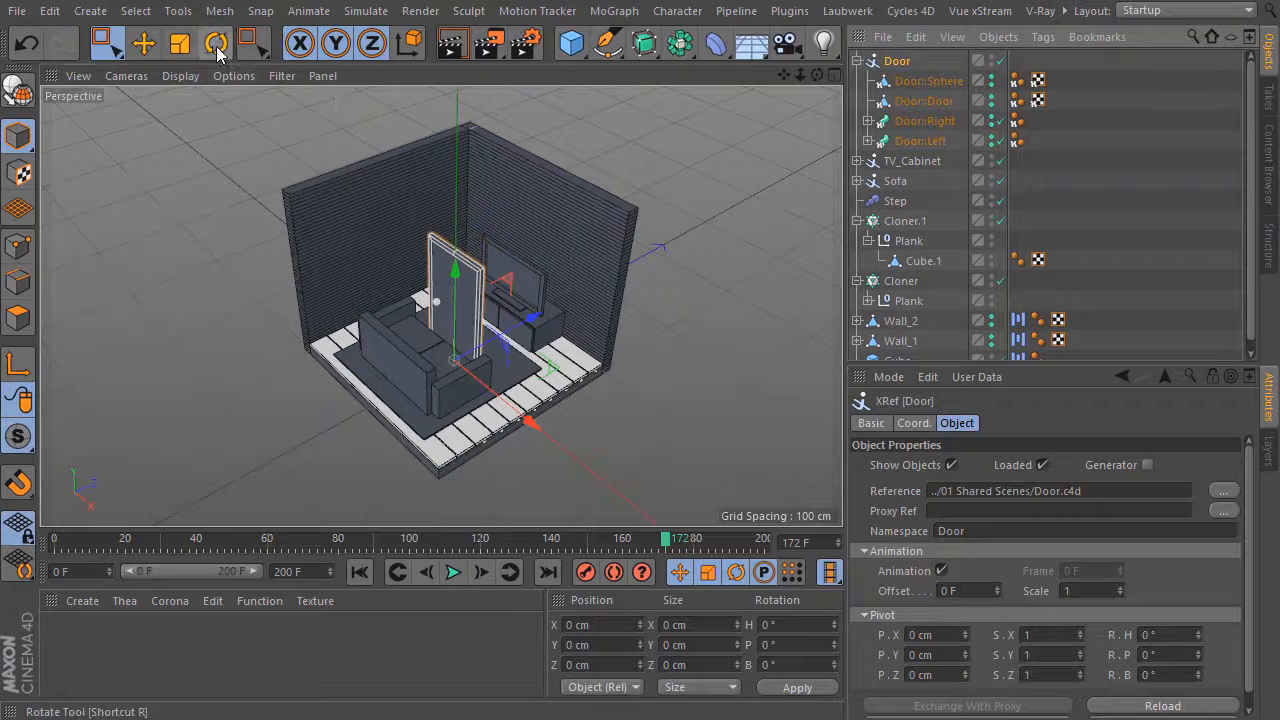
{"action": "key", "text": "r"}
{"action": "left_click_drag", "start_coordinate": [470, 408], "coordinate": [548, 355]}
{"action": "key", "text": "e"}
{"action": "left_click_drag", "start_coordinate": [383, 311], "coordinate": [346, 256]}
{"action": "left_click_drag", "start_coordinate": [476, 276], "coordinate": [346, 322]}
{"action": "left_click_drag", "start_coordinate": [362, 243], "coordinate": [357, 237]}
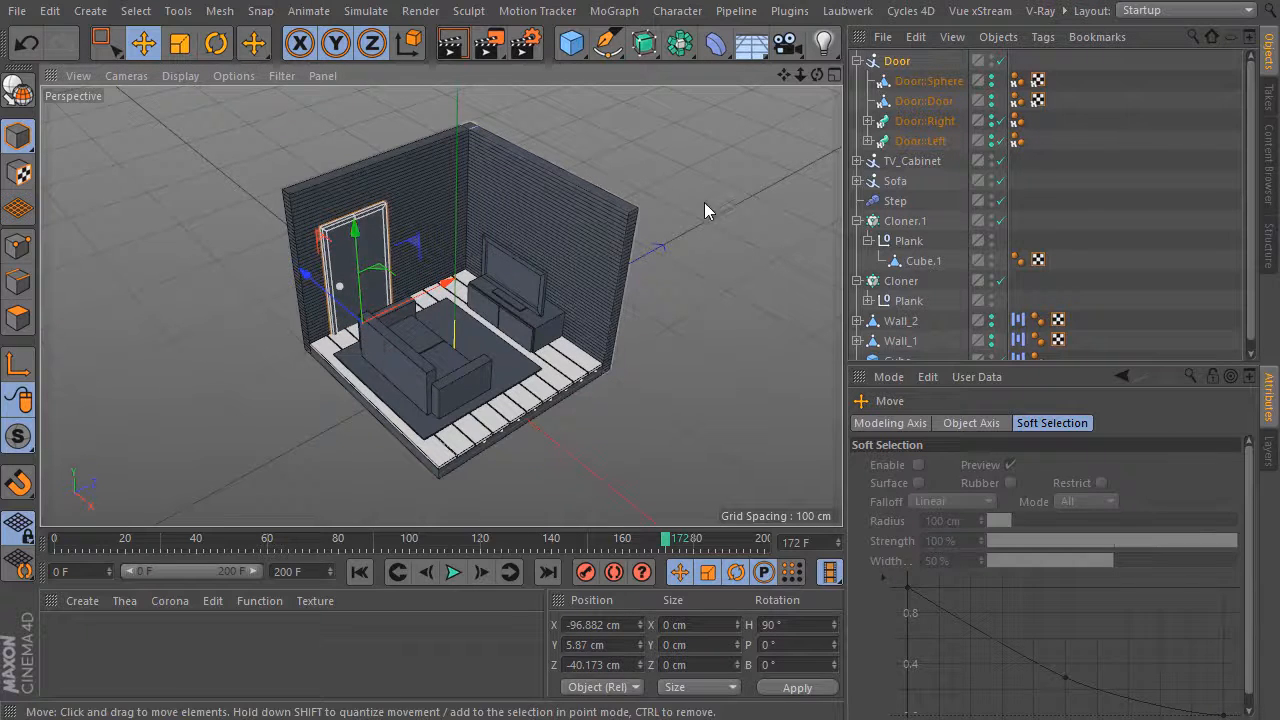
{"action": "left_click", "coordinate": [716, 212]}
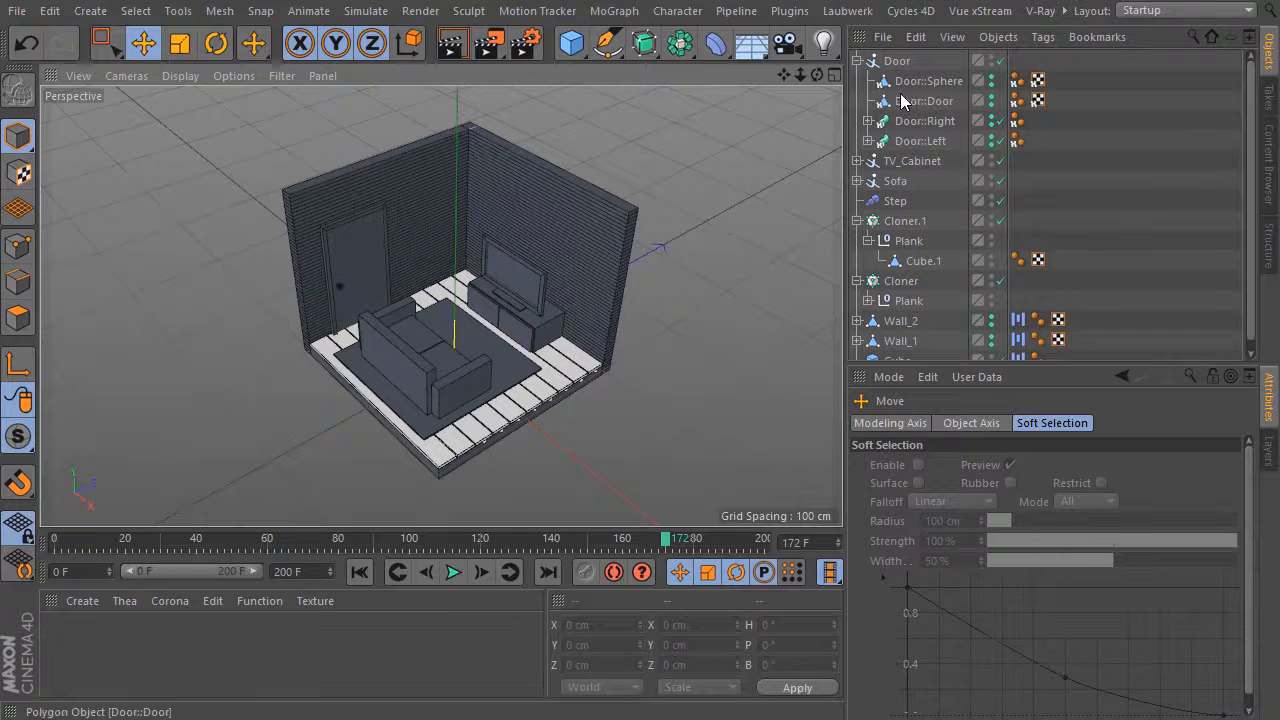
Play the animation from the start with Door selected, pause around frame 74 and render the perspective view to inspect the door's placement
{"action": "left_click", "coordinate": [900, 61]}
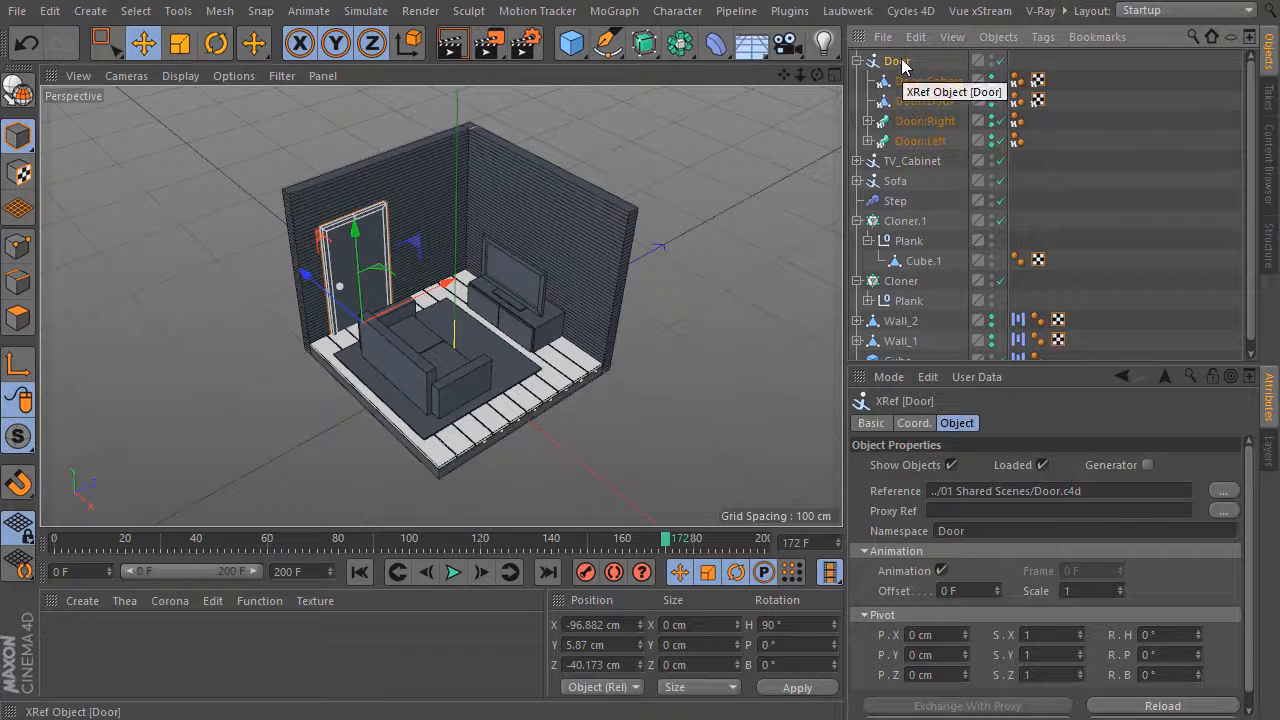
{"action": "left_click", "coordinate": [359, 572]}
{"action": "left_click", "coordinate": [452, 572]}
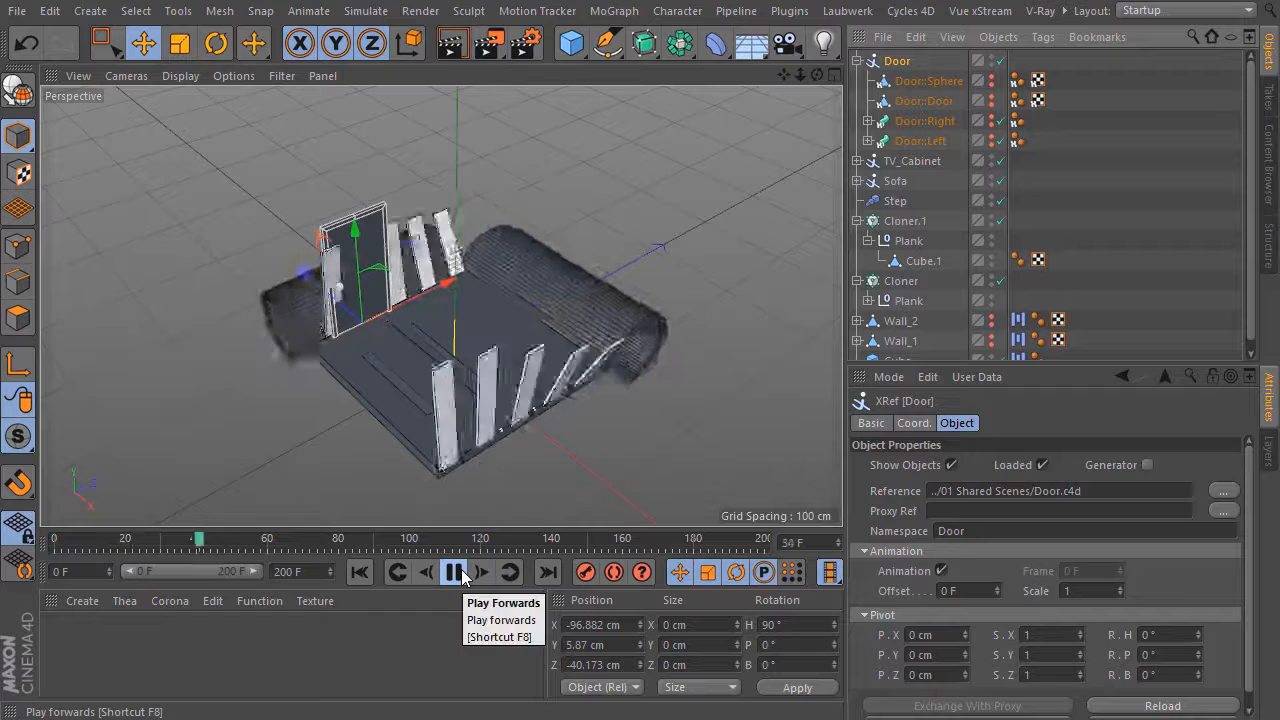
{"action": "left_click", "coordinate": [455, 573]}
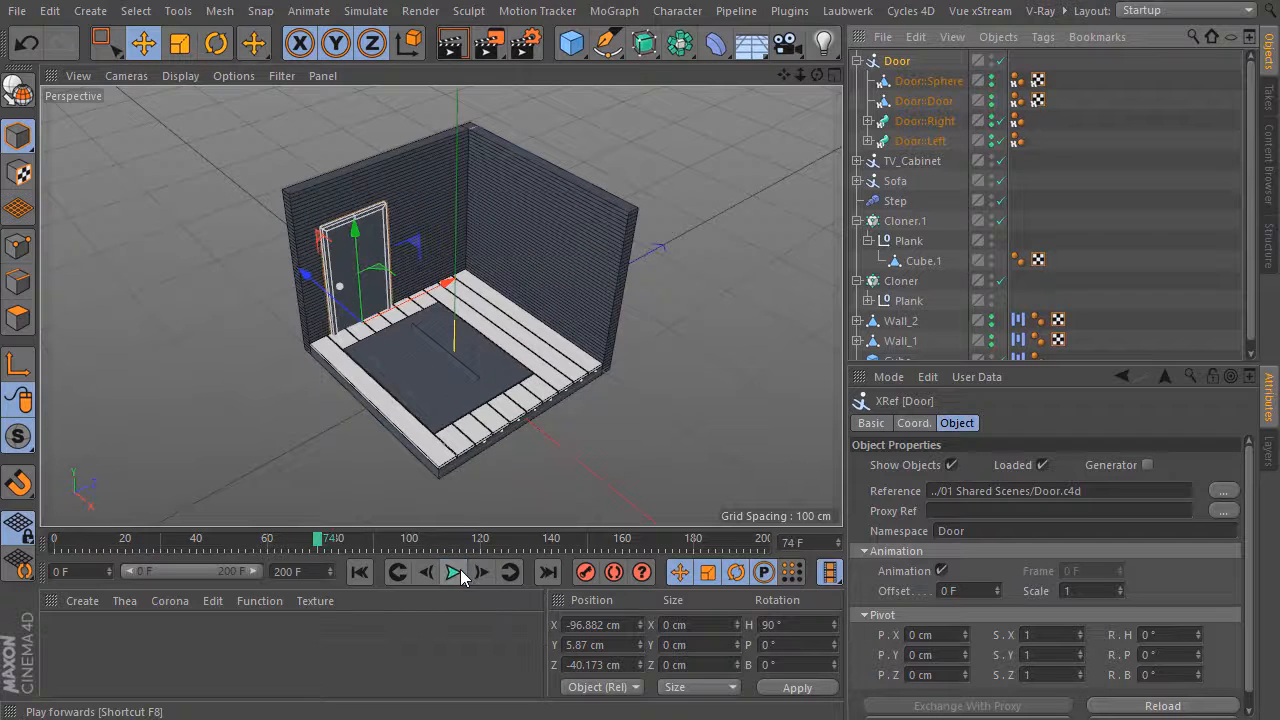
{"action": "left_click", "coordinate": [451, 43]}
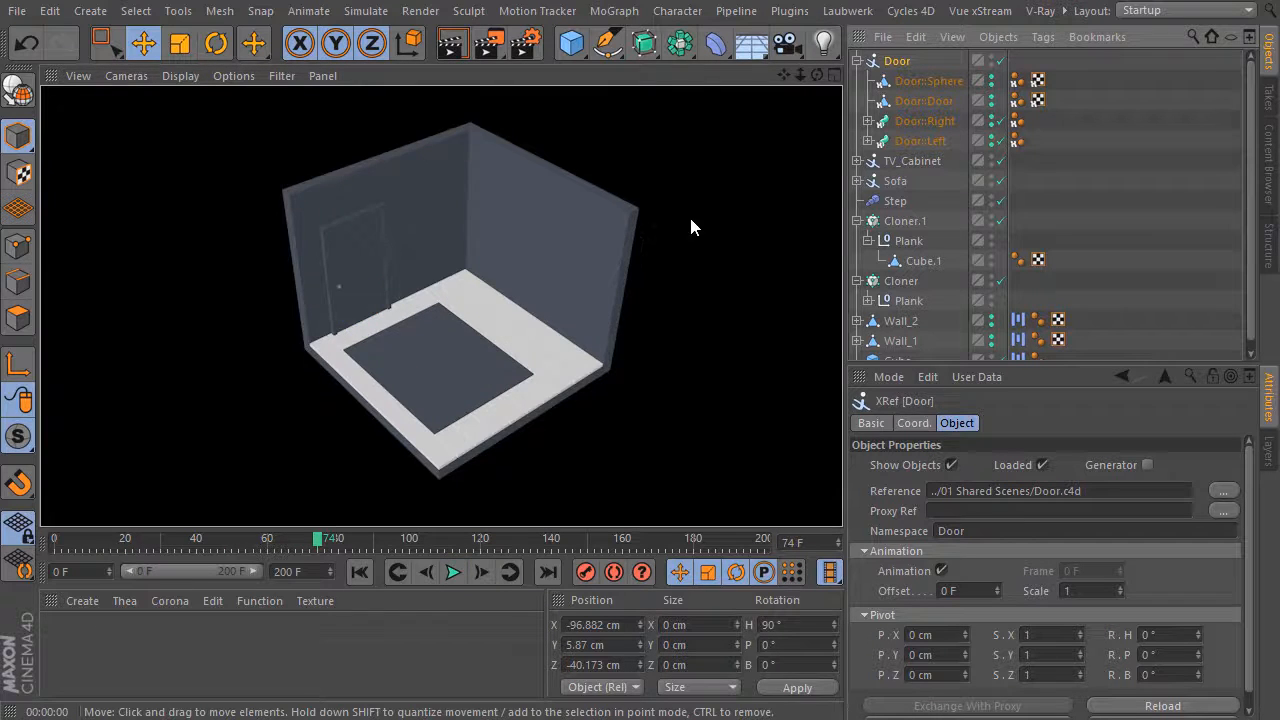
In the Top view, shift the Door XRef closer to the wall, to about X -97.9 cm
{"action": "left_click", "coordinate": [835, 72]}
{"action": "left_click", "coordinate": [835, 75]}
{"action": "scroll", "coordinate": [441, 306], "scroll_direction": "down", "scroll_amount": 3}
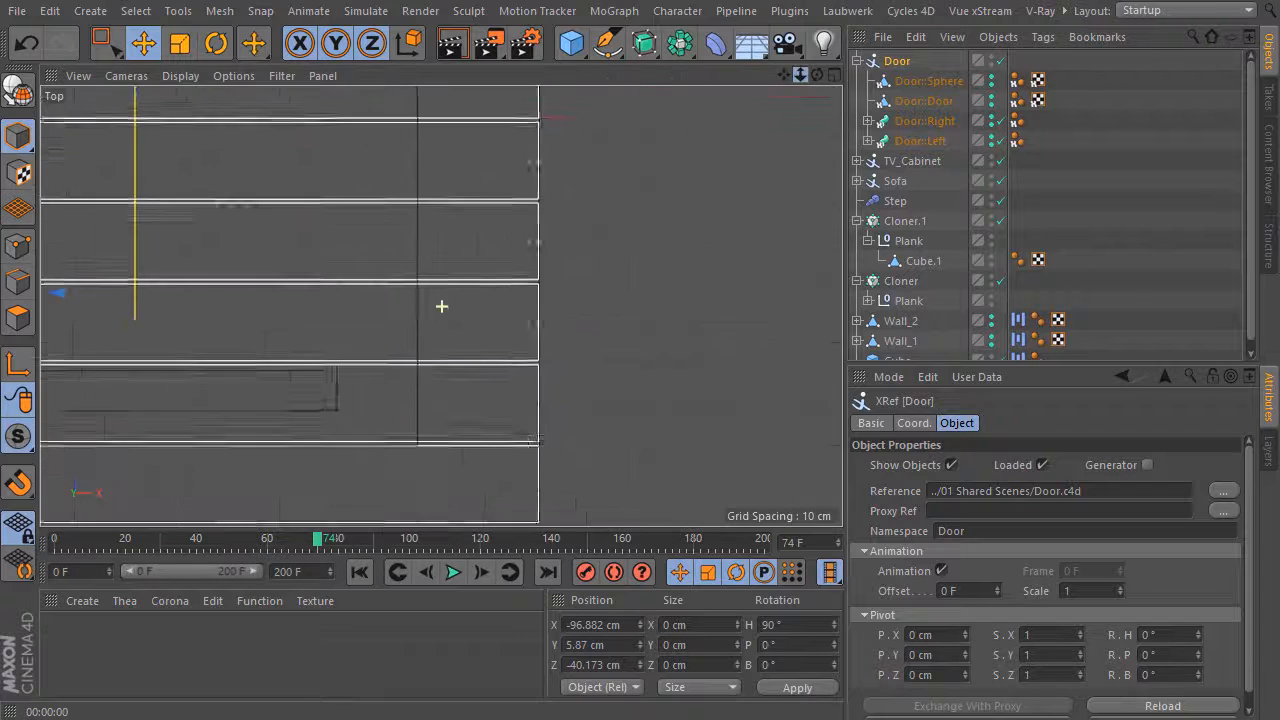
{"action": "left_click_drag", "start_coordinate": [783, 76], "coordinate": [1064, 68]}
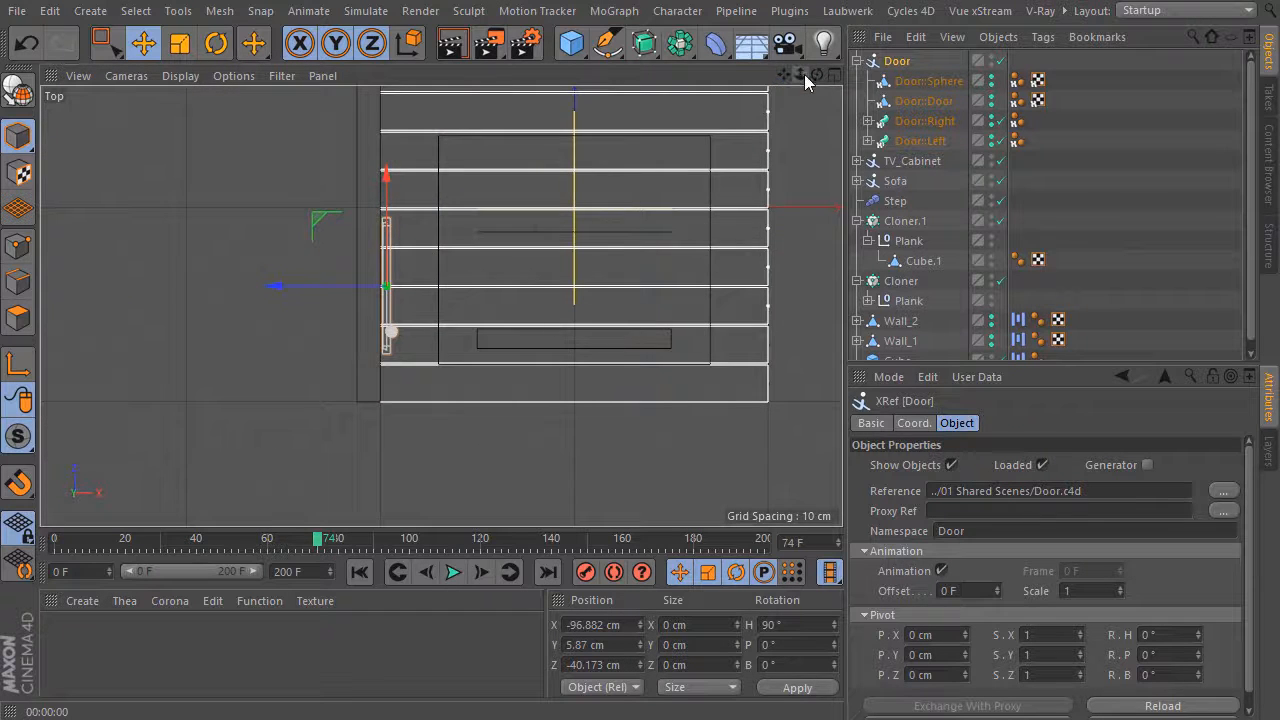
{"action": "left_click_drag", "start_coordinate": [801, 75], "coordinate": [981, 205]}
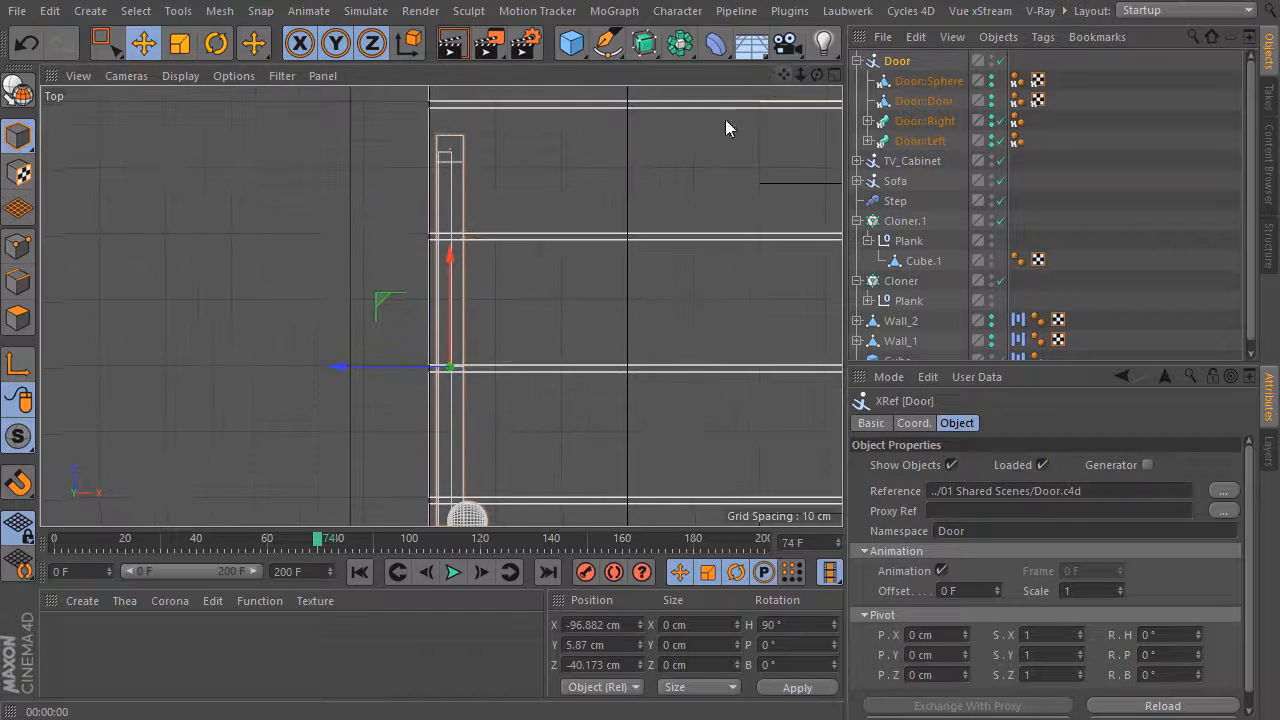
{"action": "left_click_drag", "start_coordinate": [330, 369], "coordinate": [333, 366]}
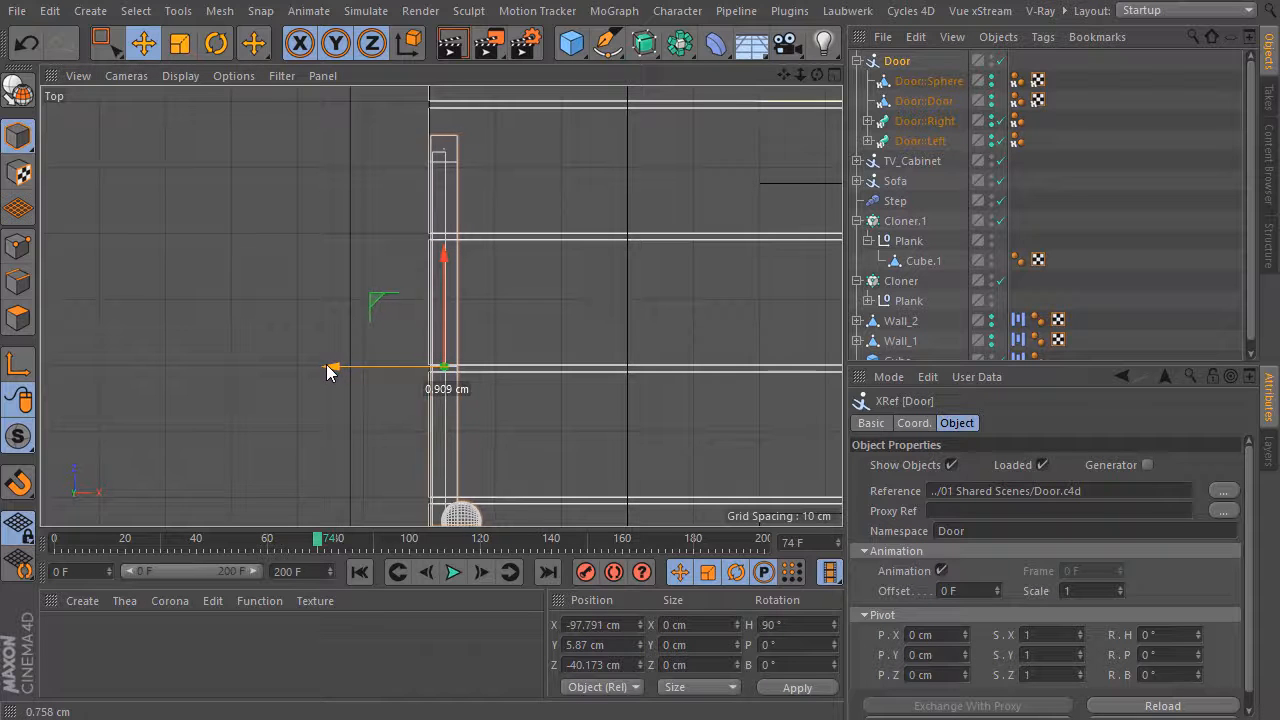
In the Right view, raise the Door XRef to about Y 8.8 cm and return to the perspective view
{"action": "left_click", "coordinate": [833, 76]}
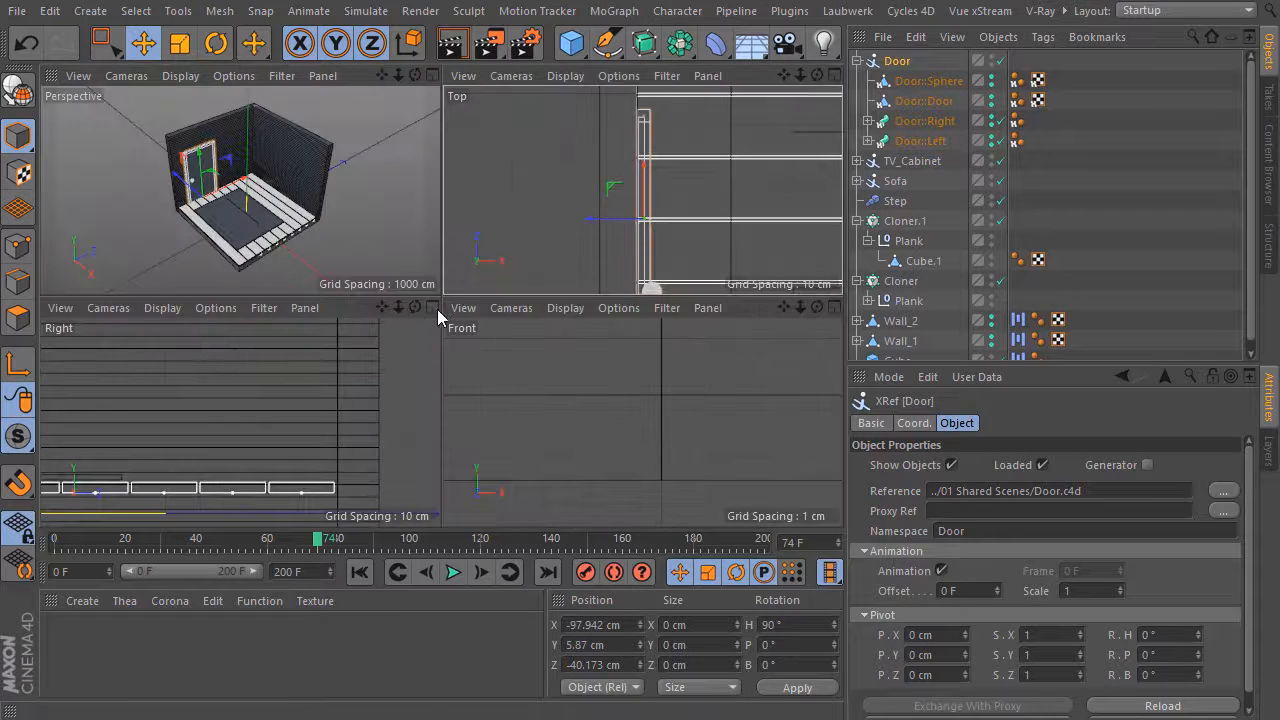
{"action": "left_click", "coordinate": [434, 308]}
{"action": "left_click_drag", "start_coordinate": [784, 76], "coordinate": [824, 204]}
{"action": "left_click_drag", "start_coordinate": [450, 383], "coordinate": [448, 377]}
{"action": "left_click", "coordinate": [833, 75]}
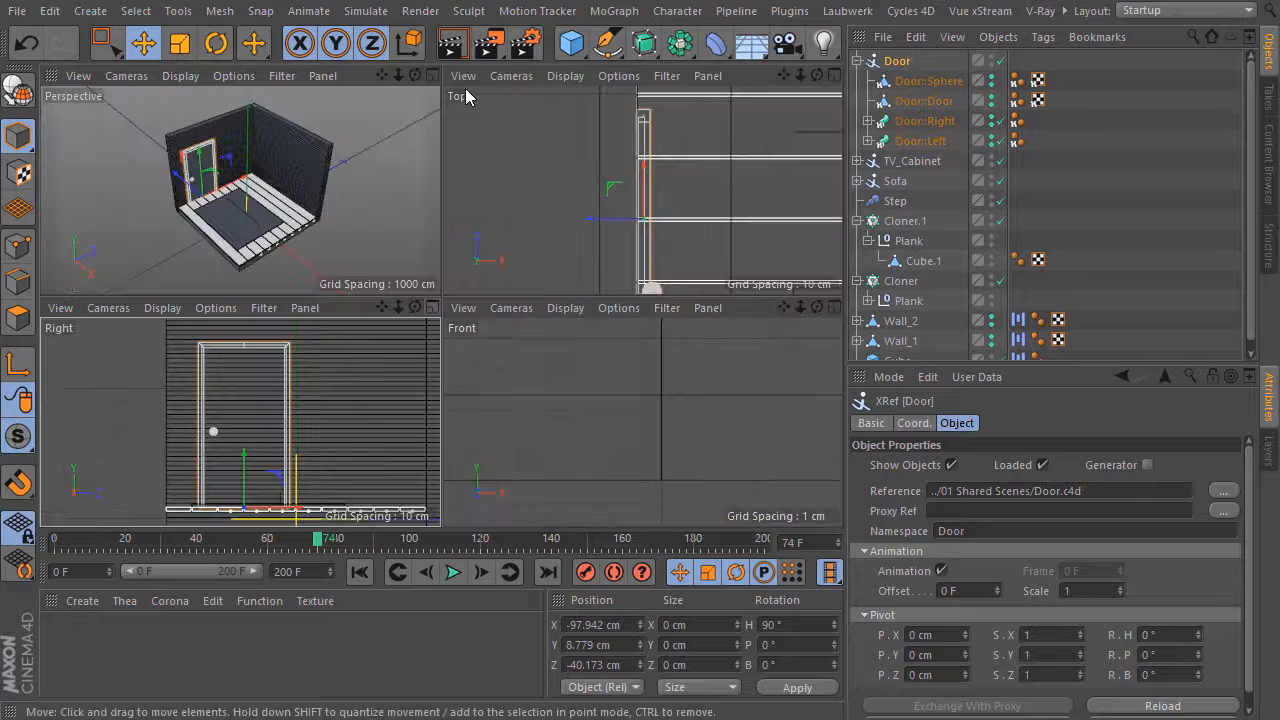
{"action": "left_click", "coordinate": [436, 75]}
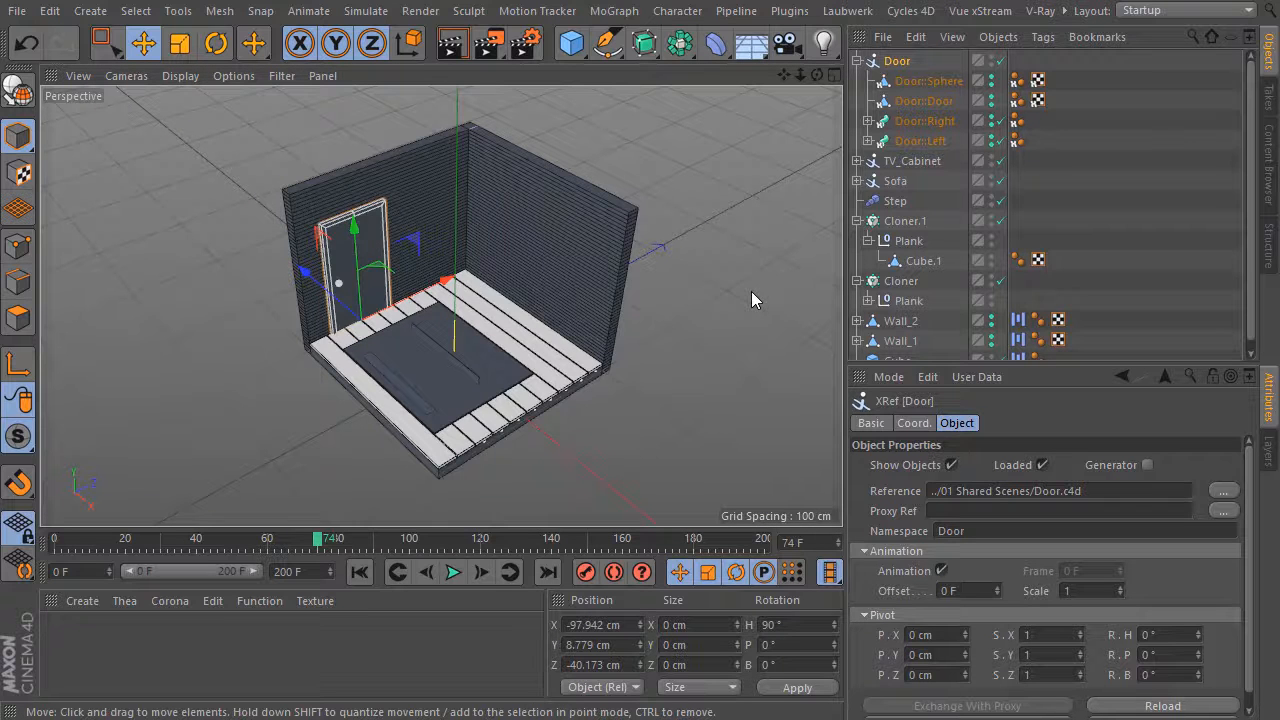
{"action": "left_click", "coordinate": [751, 291]}
Move to frame 110 and set the Door XRef's animation offset to 110 F
{"action": "left_click", "coordinate": [897, 61]}
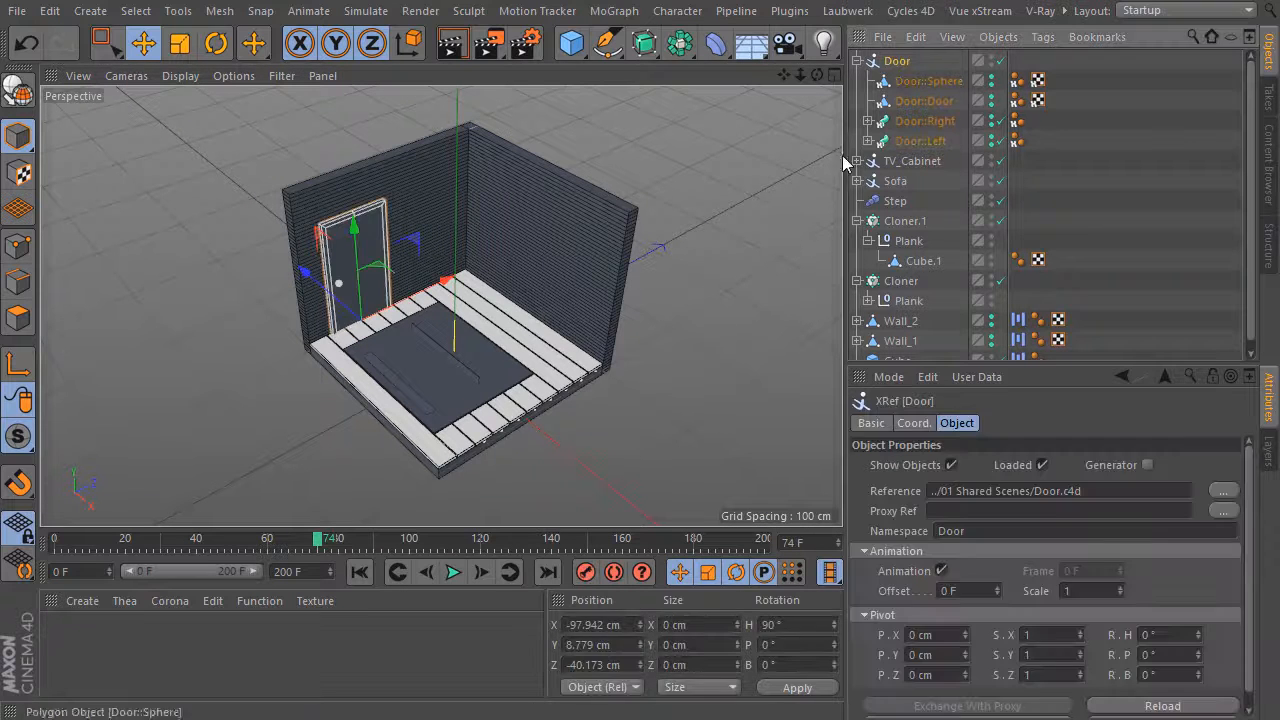
{"action": "left_click", "coordinate": [315, 548]}
{"action": "left_click_drag", "start_coordinate": [315, 548], "coordinate": [446, 550]}
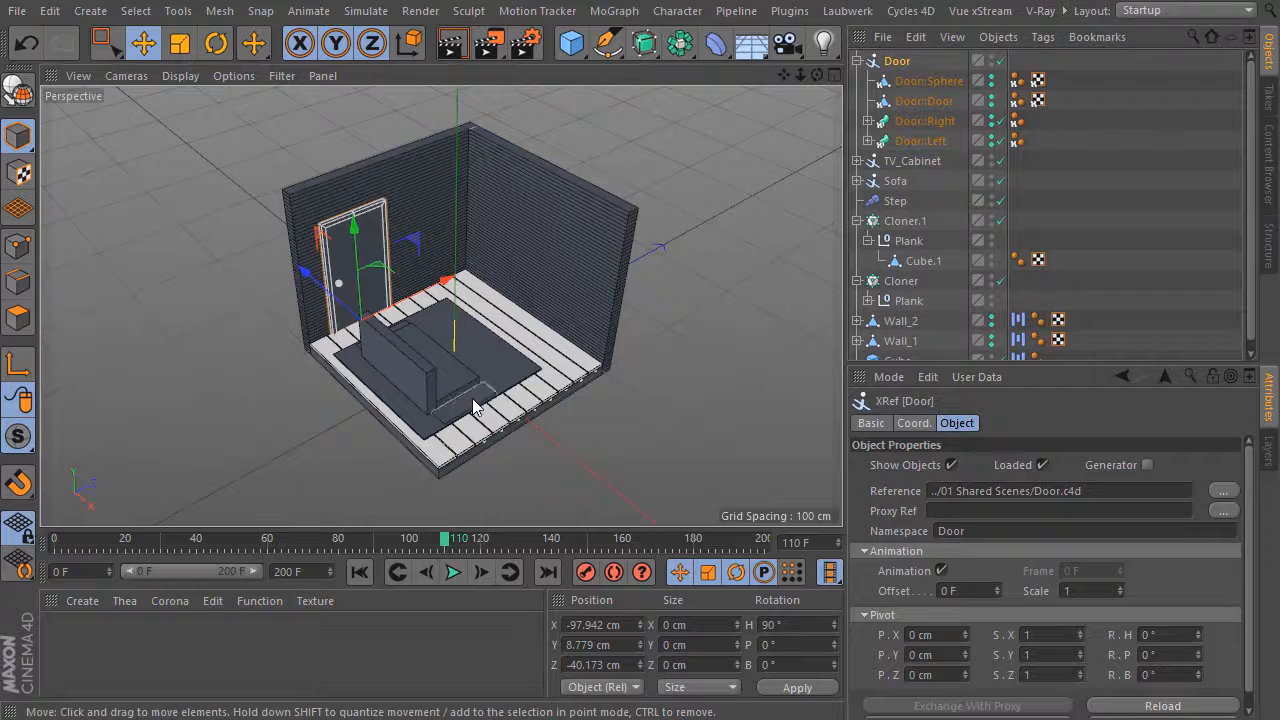
{"action": "left_click", "coordinate": [997, 594]}
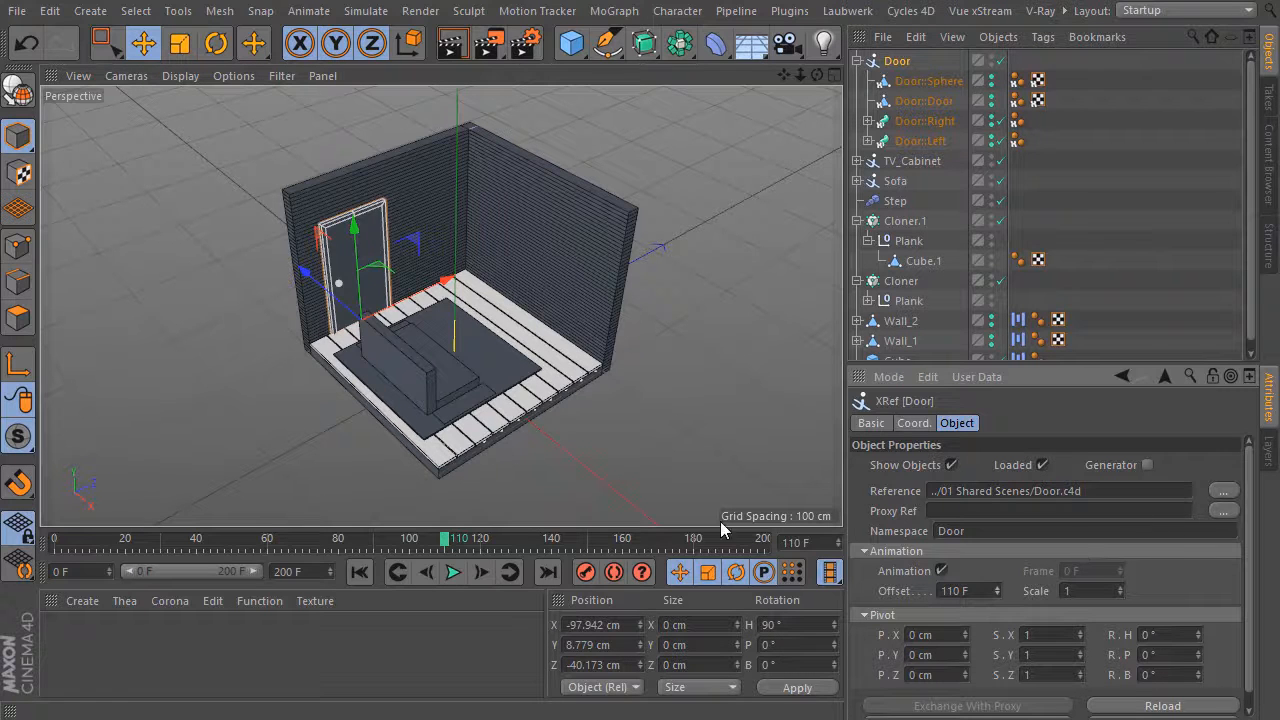
Play the animation to check the timing of the offset door
{"action": "left_click", "coordinate": [418, 583]}
{"action": "left_click", "coordinate": [453, 572]}
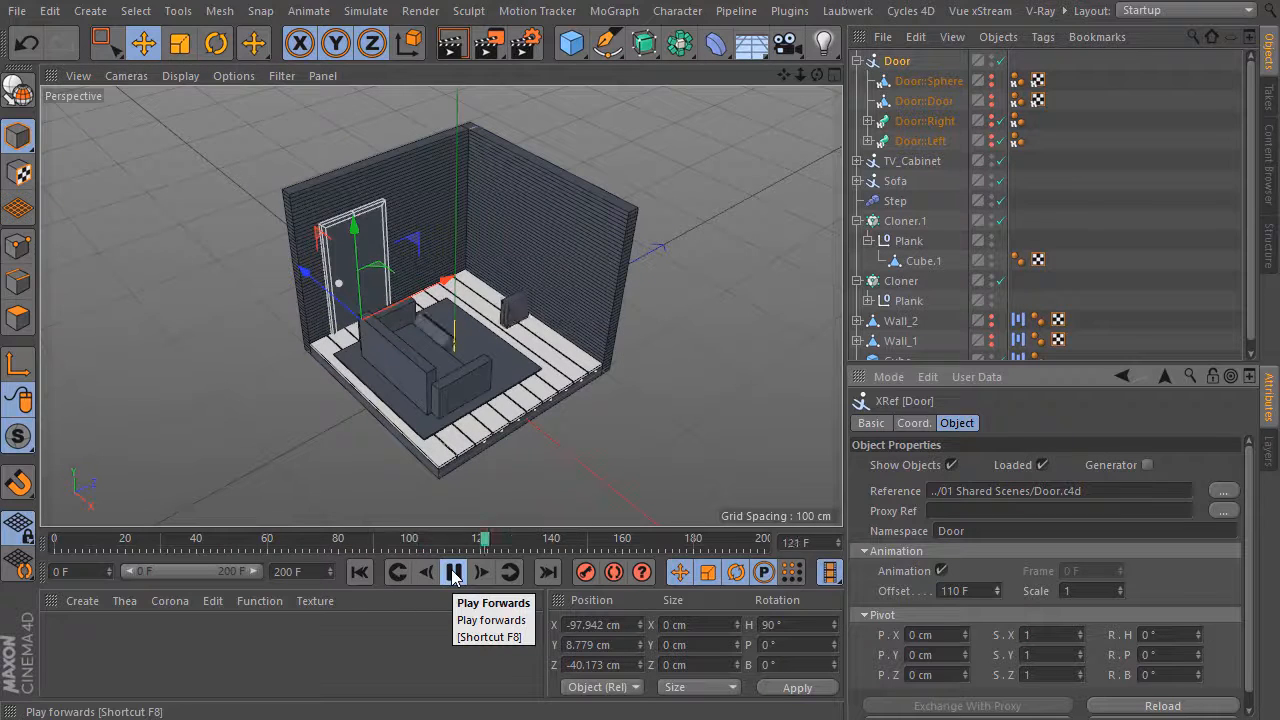
{"action": "left_click", "coordinate": [453, 574]}
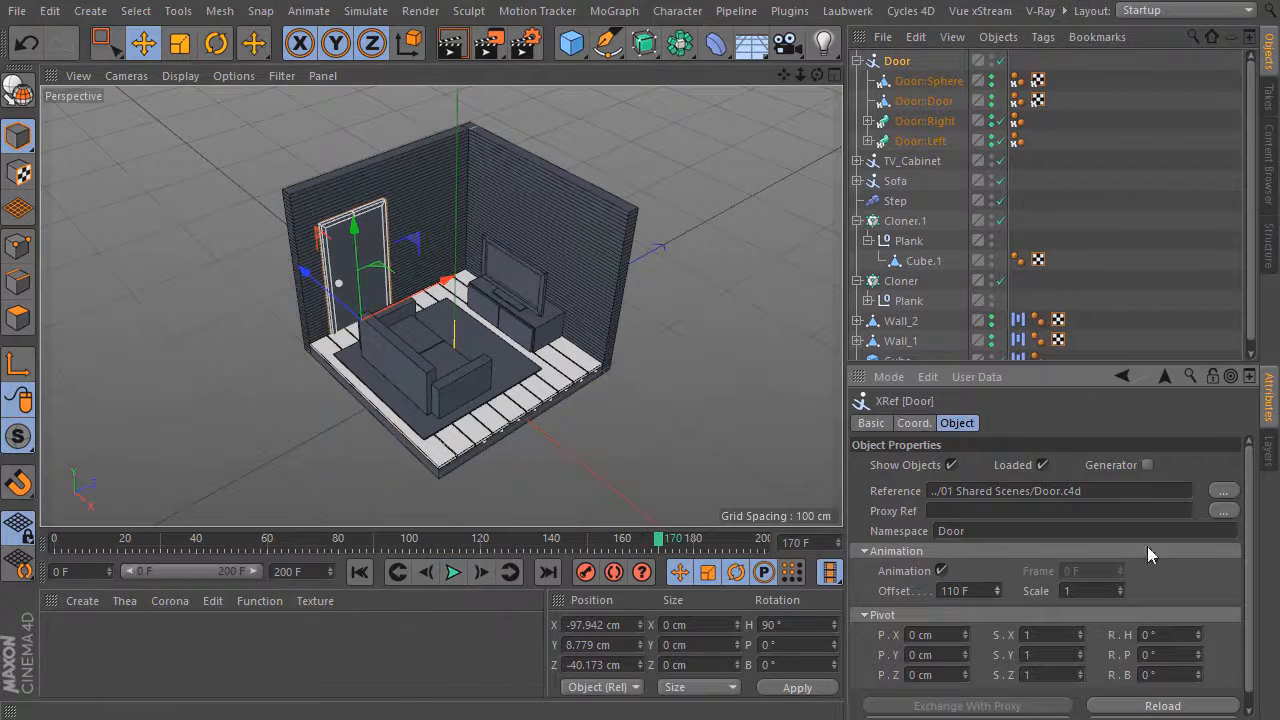
Relink the Door XRef to Door in the 01 Shared Scenes folder, replacing the reference rather than updating it
{"action": "left_click", "coordinate": [1224, 492]}
{"action": "left_click", "coordinate": [150, 141]}
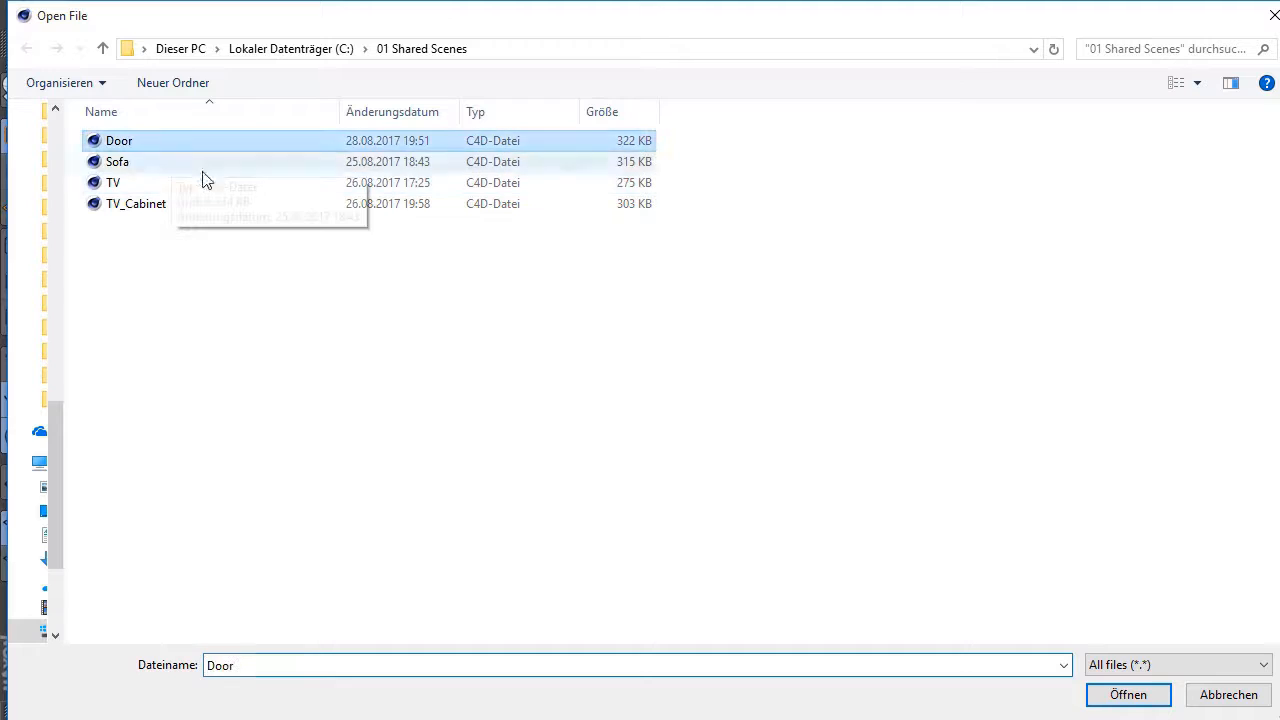
{"action": "left_click", "coordinate": [1133, 692]}
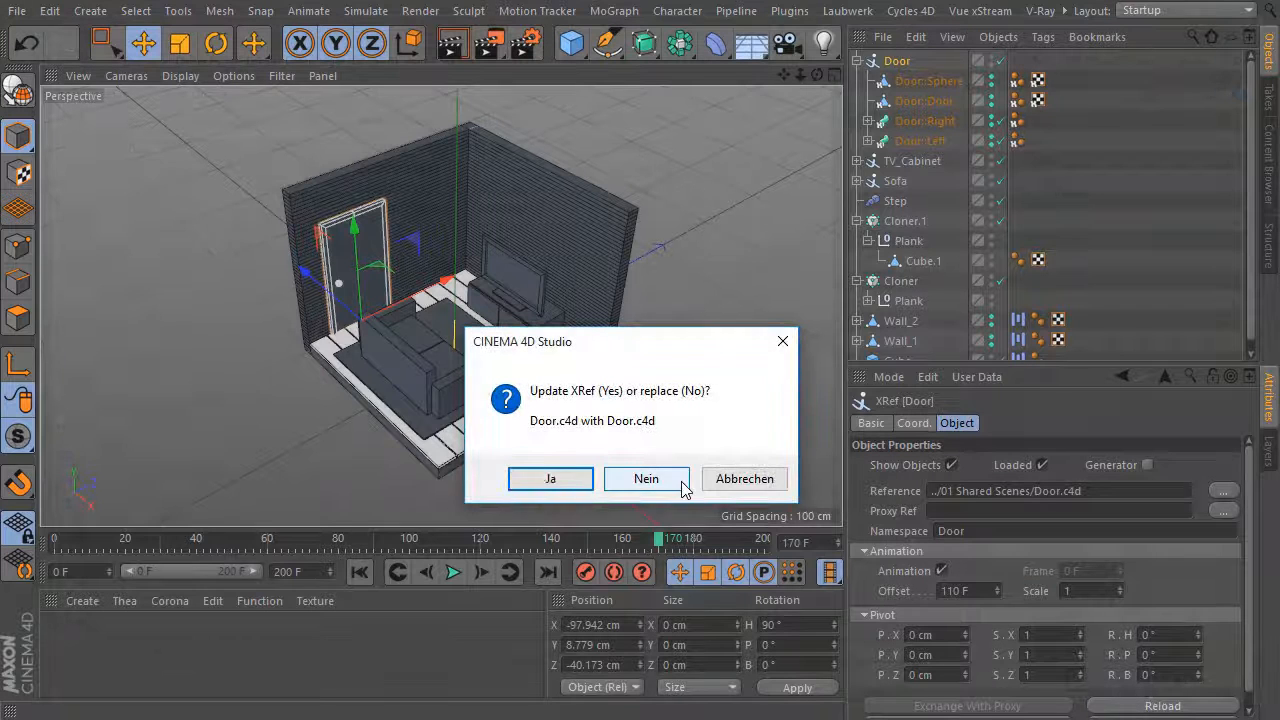
{"action": "left_click", "coordinate": [683, 484]}
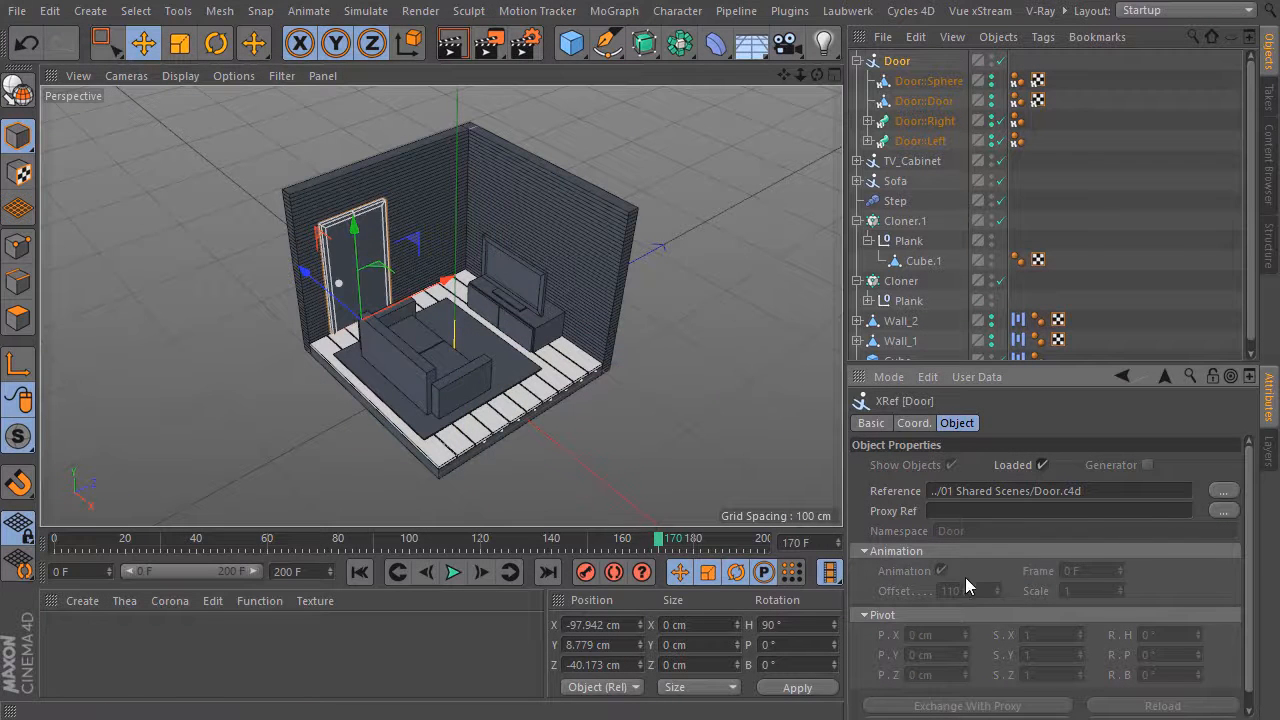
Deselect the Door XRef and play the animation from frame 0 to check the complete room assembly
{"action": "left_click", "coordinate": [359, 572]}
{"action": "left_click", "coordinate": [589, 464]}
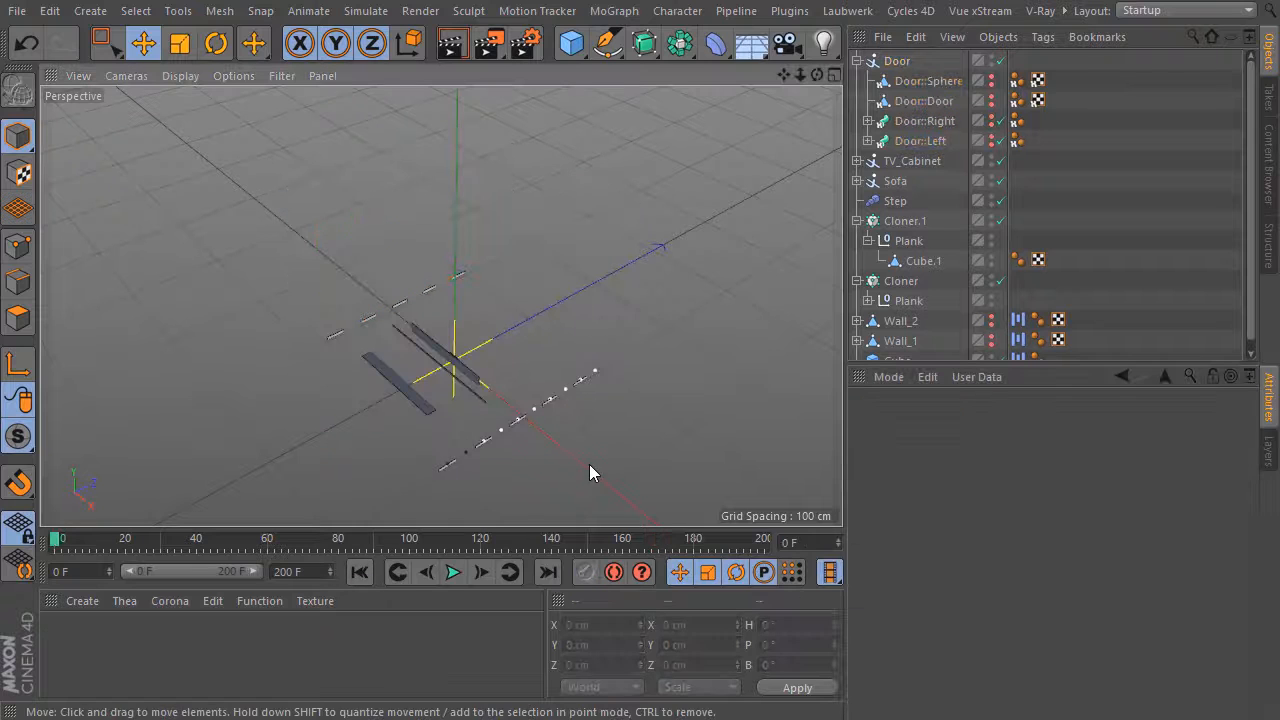
{"action": "left_click", "coordinate": [453, 572]}
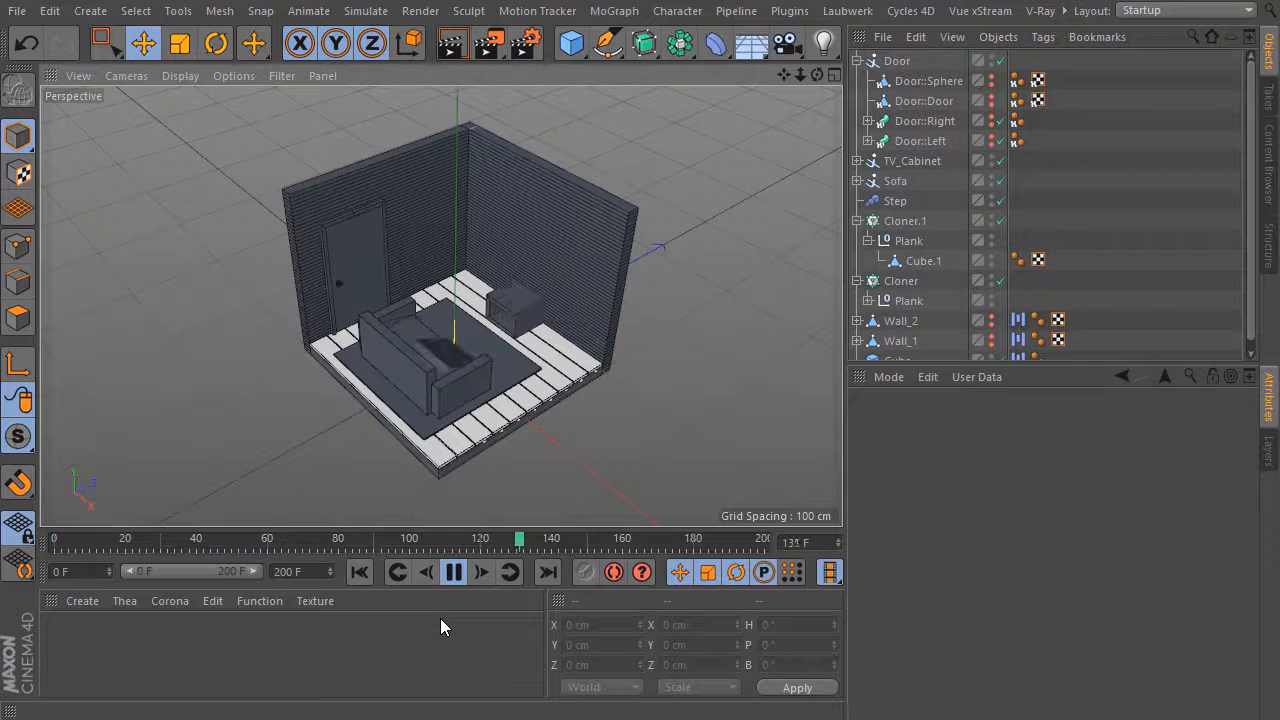
{"action": "left_click", "coordinate": [450, 576]}
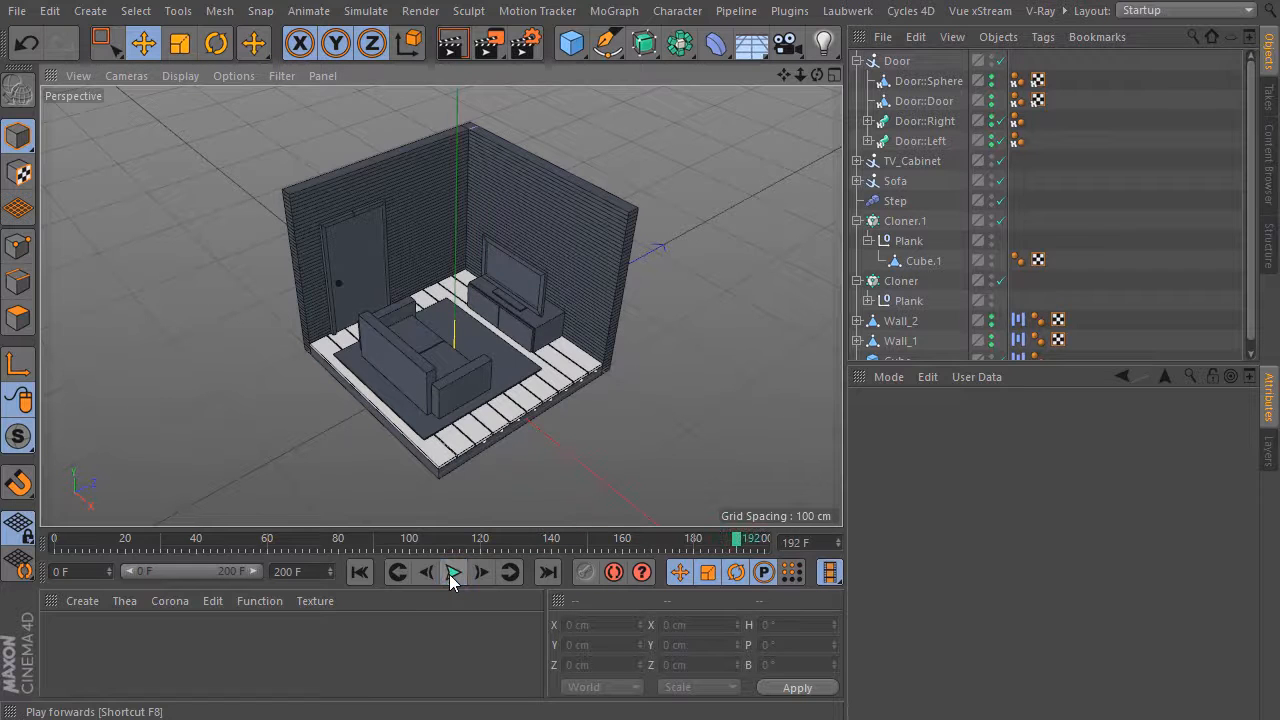
Render the animation to the Picture Viewer without saving a file, and return the rendered sequence to its first frame
{"action": "left_click", "coordinate": [489, 45]}
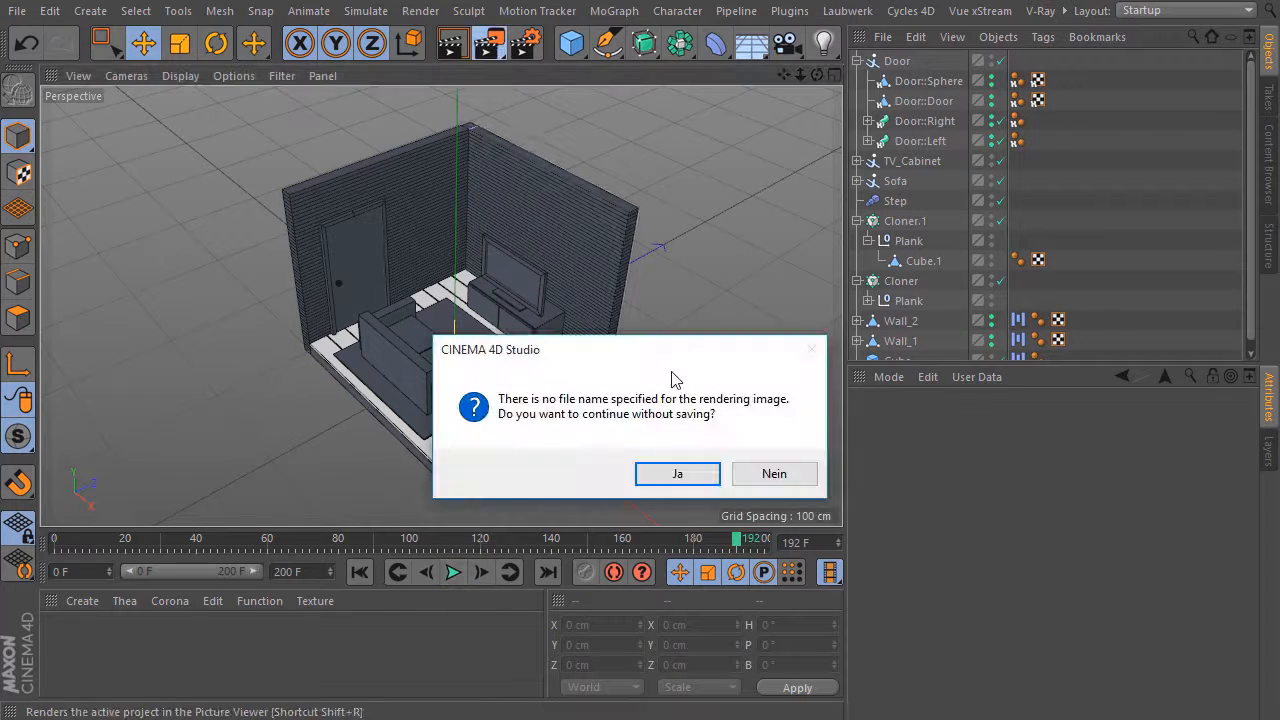
{"action": "left_click", "coordinate": [706, 482]}
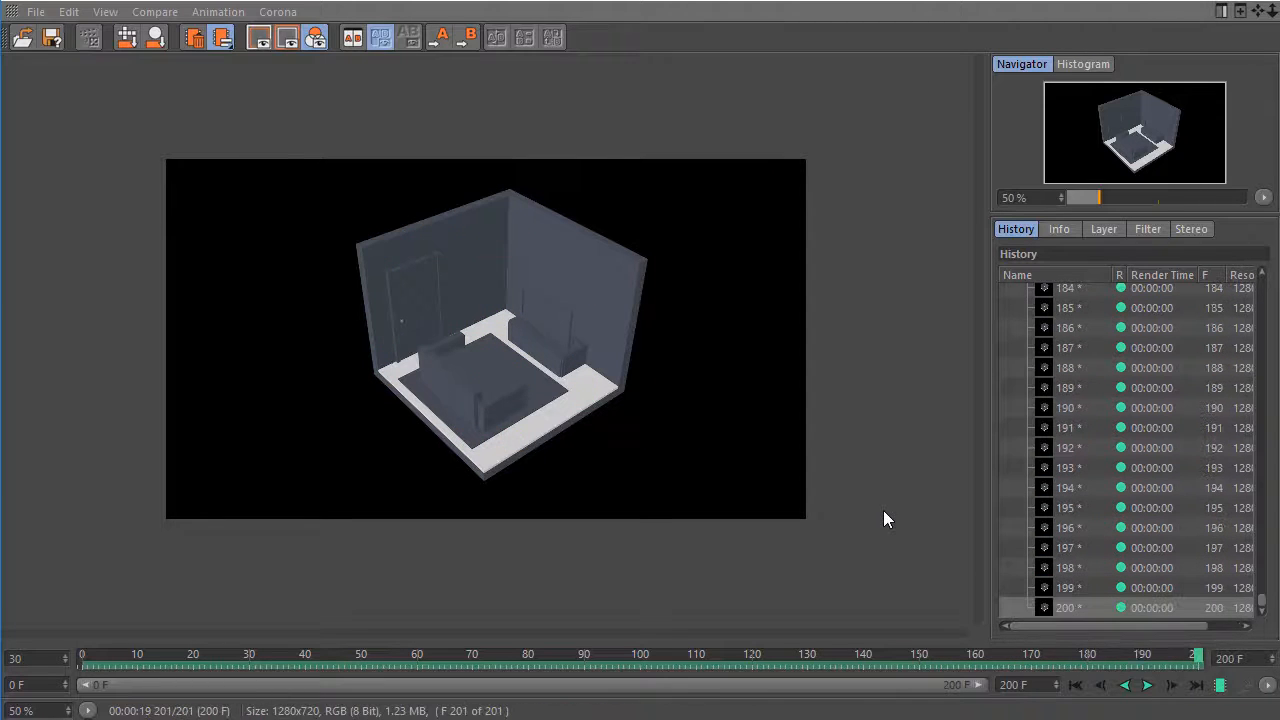
{"action": "left_click", "coordinate": [1077, 686]}
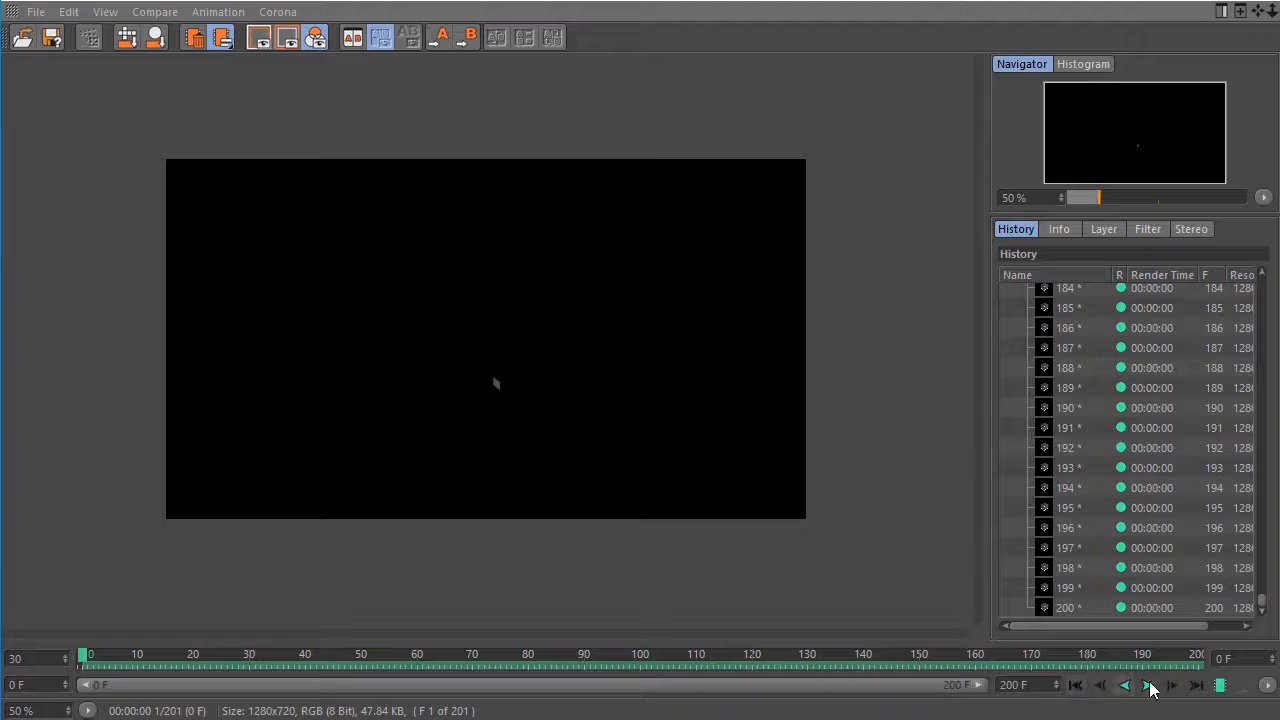